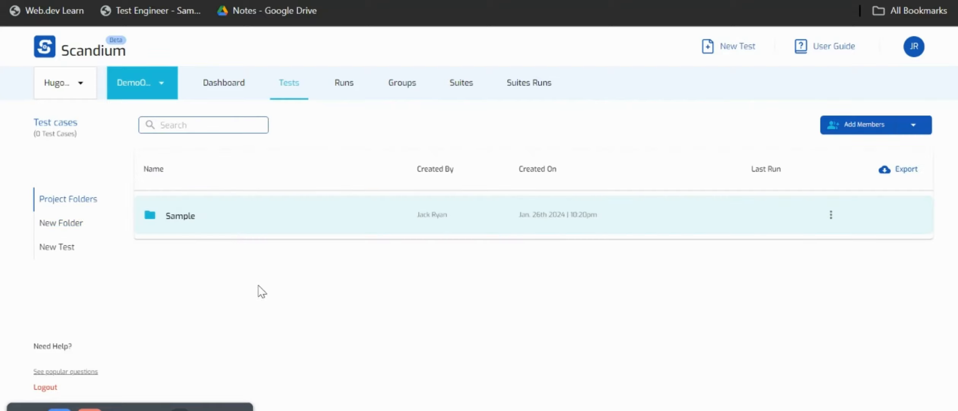
Create a new test in the DataDrivenTest folder and name it DataDrive.
click(258, 273)
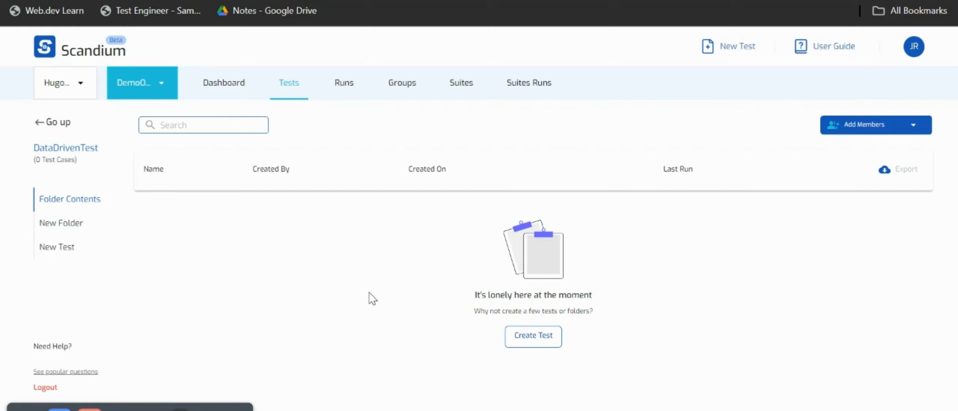
click(519, 336)
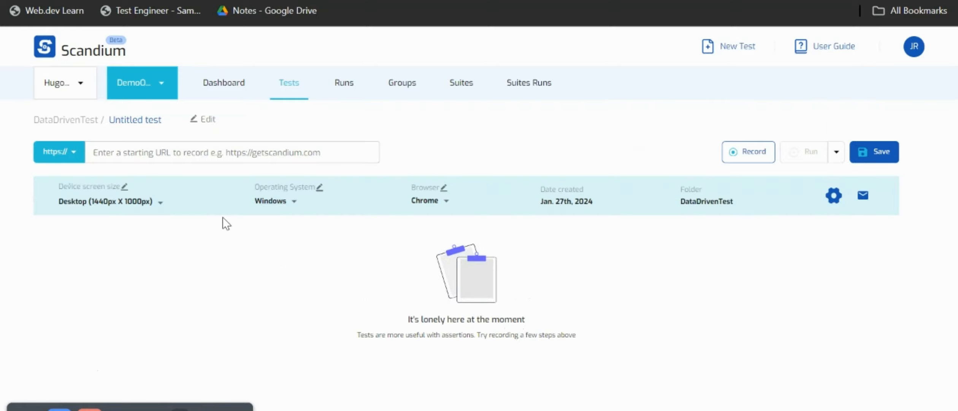
click(171, 121)
drag(171, 121, 75, 120)
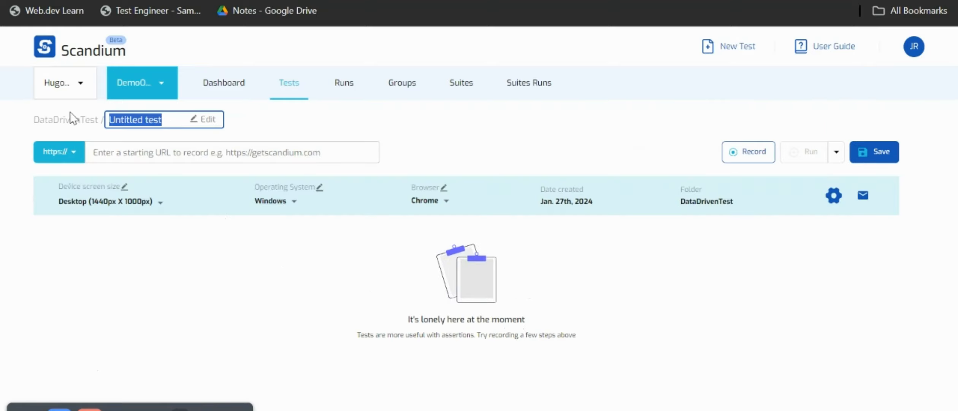
text(Datadri)
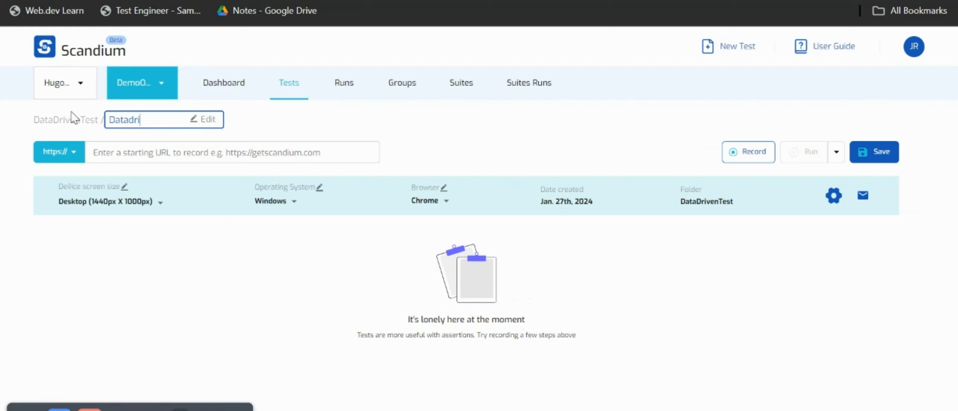
text(Drive)
click(127, 152)
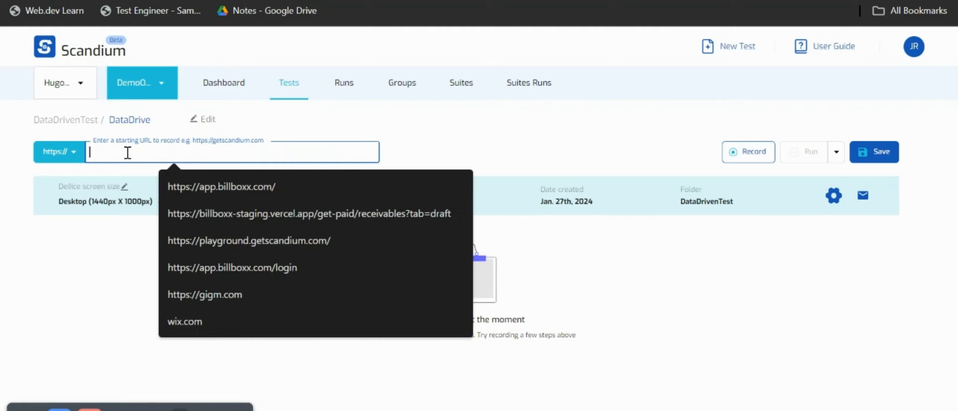
text(https://www.saucedemo.com/v1/index.html)
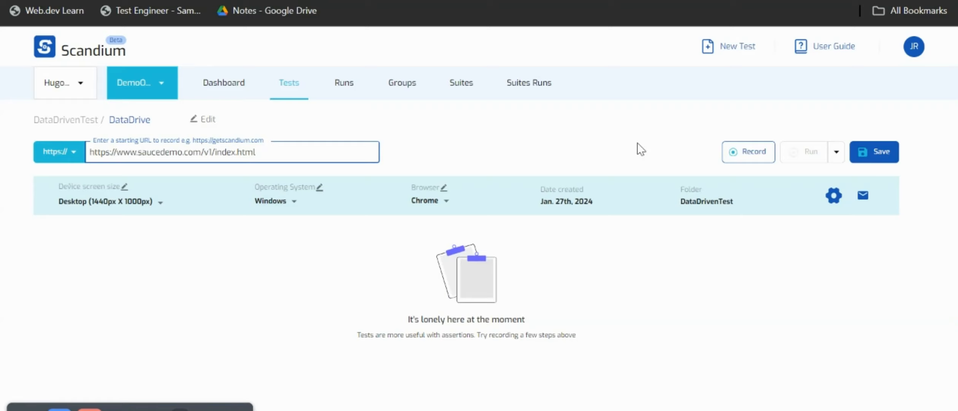
click(742, 152)
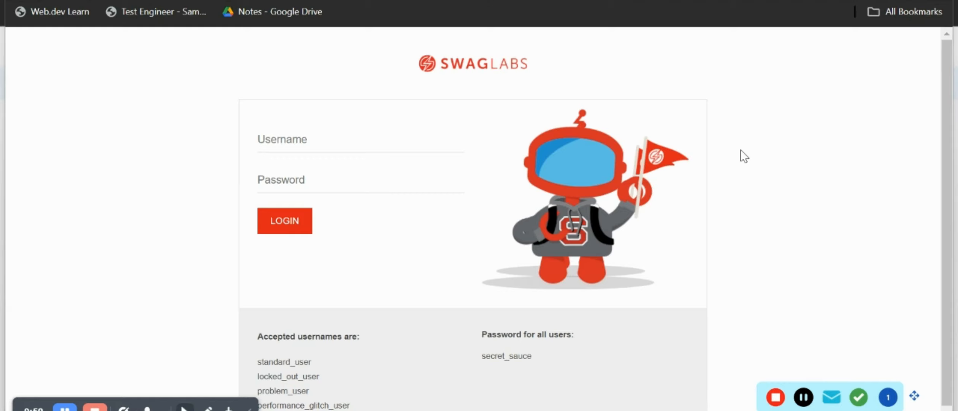
Log in to Swag Labs as standard_user with the account password and dismiss the browser's password warning.
click(297, 145)
click(297, 144)
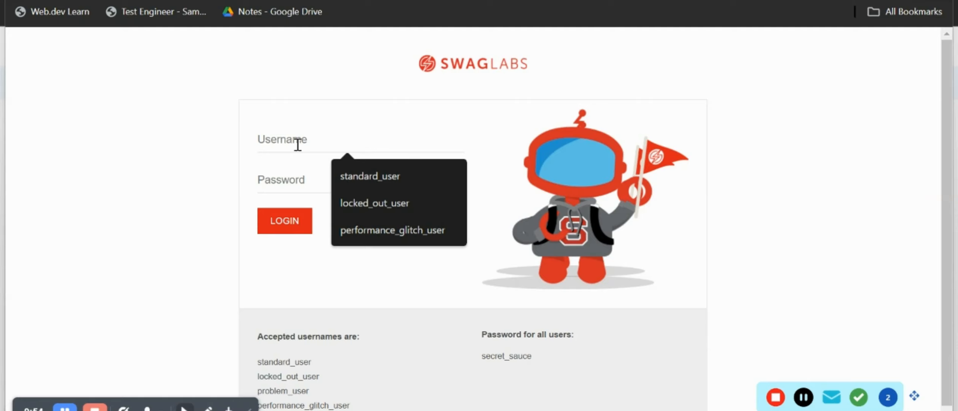
click(363, 174)
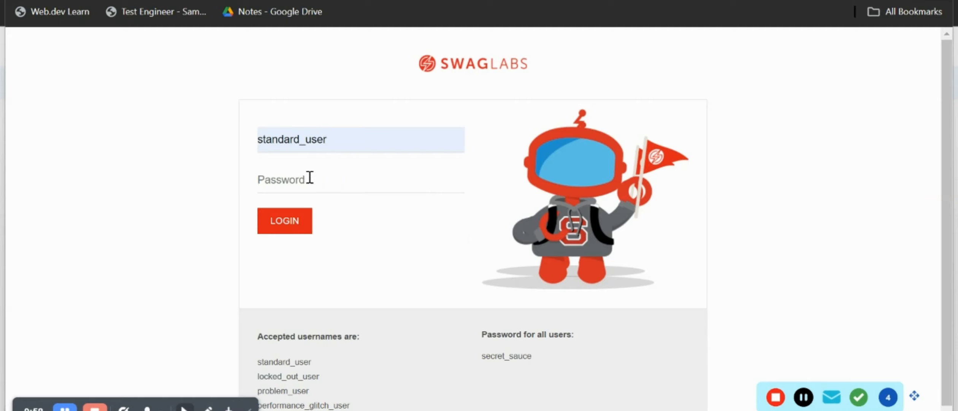
text(secret_sauce)
click(296, 225)
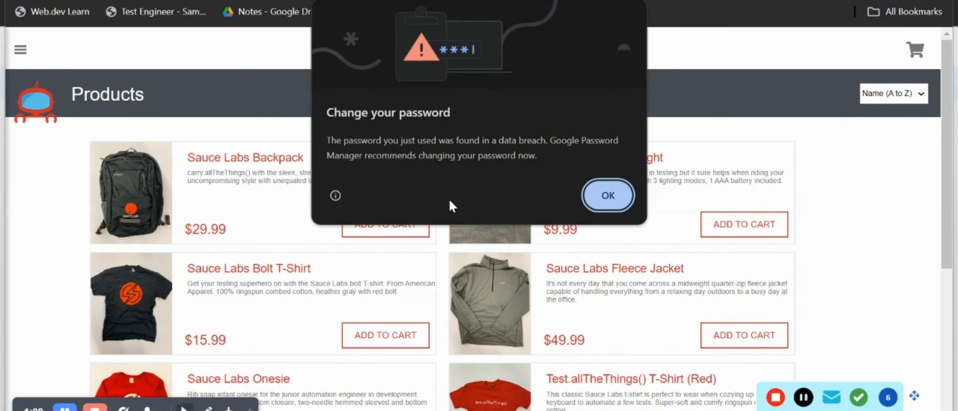
click(602, 194)
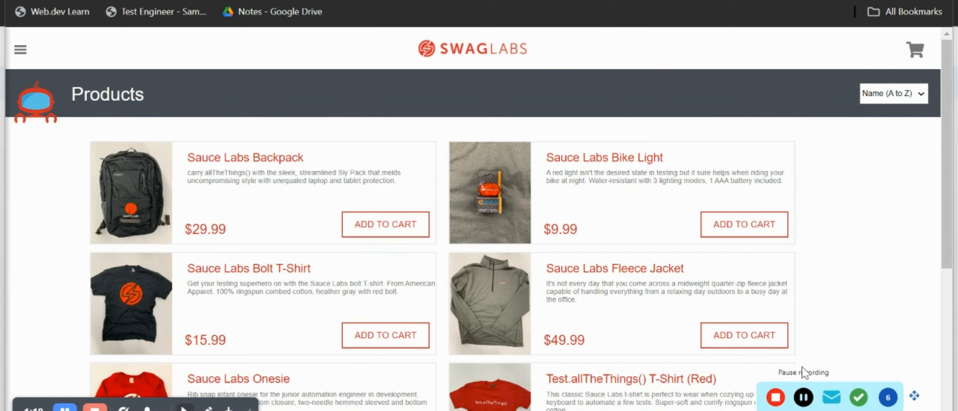
Add and save an assertion on the Products heading with the command "Element should be visible".
click(860, 398)
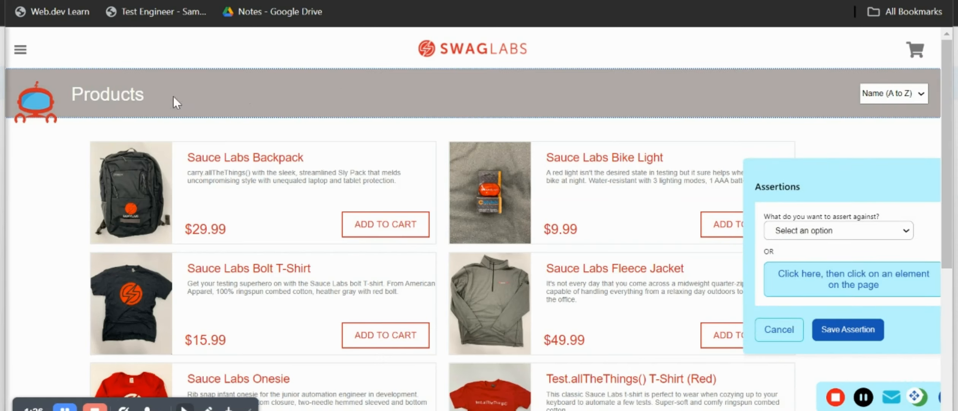
double_click(108, 97)
click(108, 98)
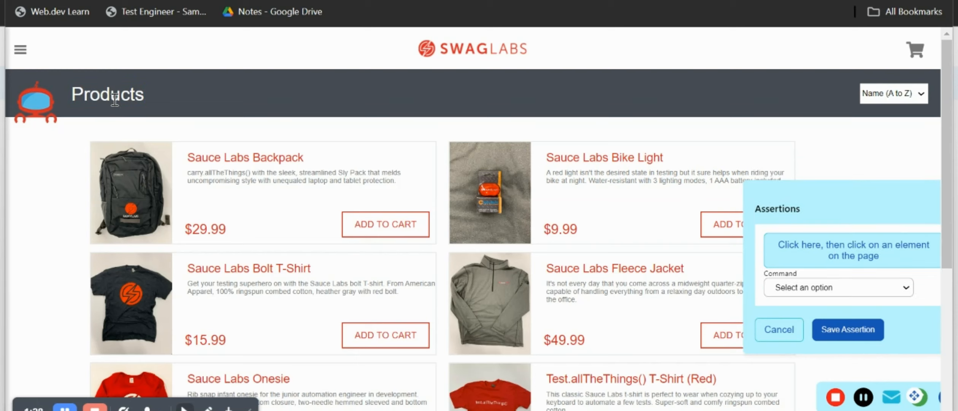
click(784, 295)
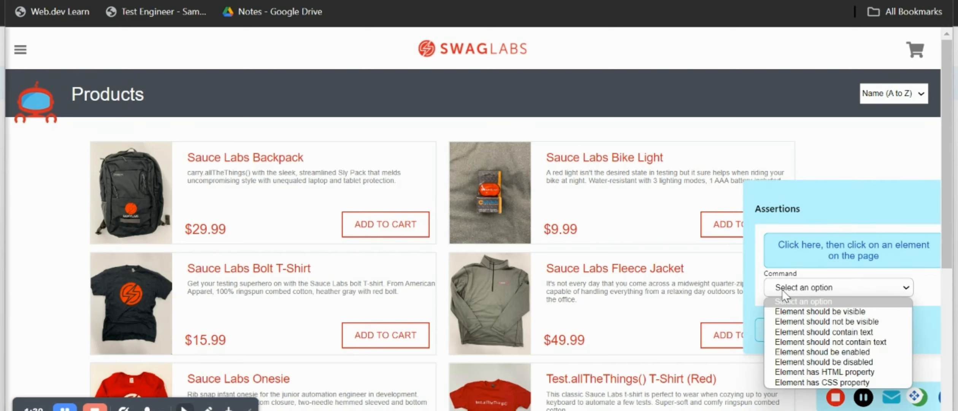
click(802, 309)
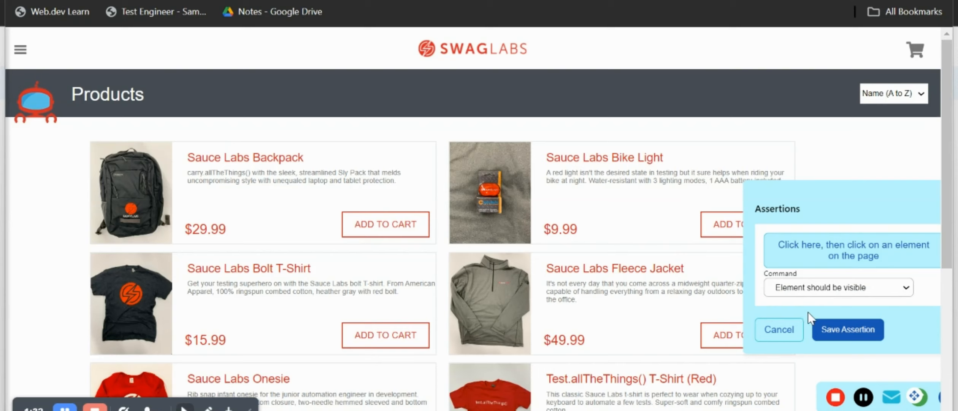
click(835, 331)
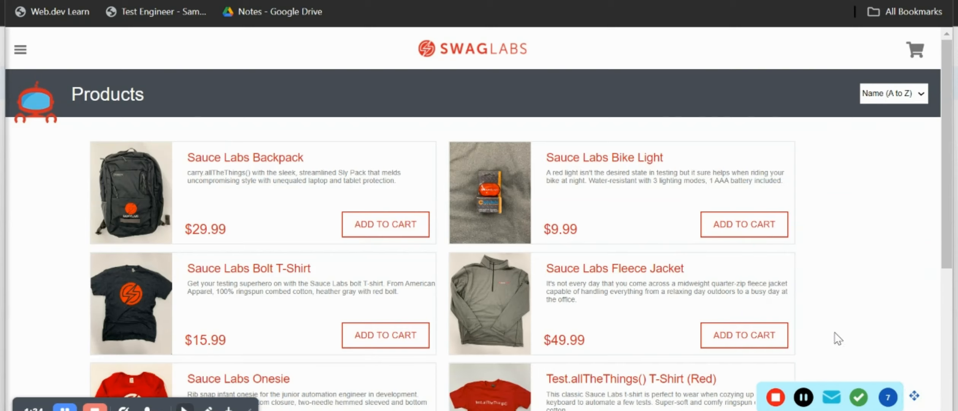
Stop the recording and save the recorded DataDrive test.
click(775, 397)
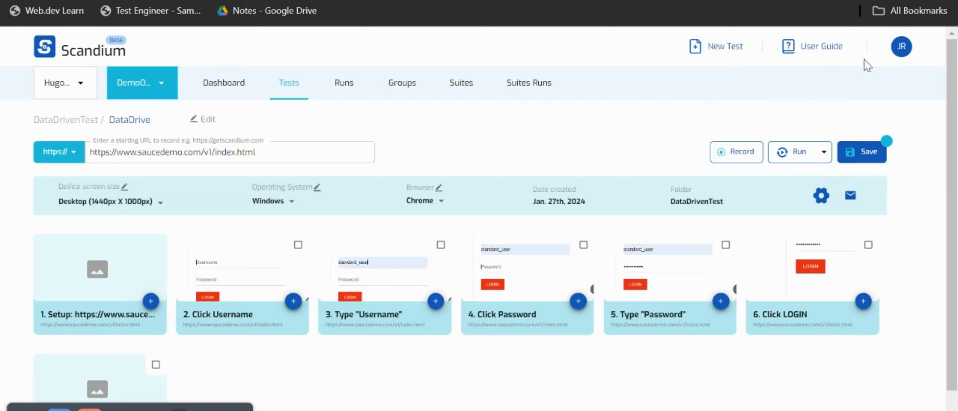
click(873, 156)
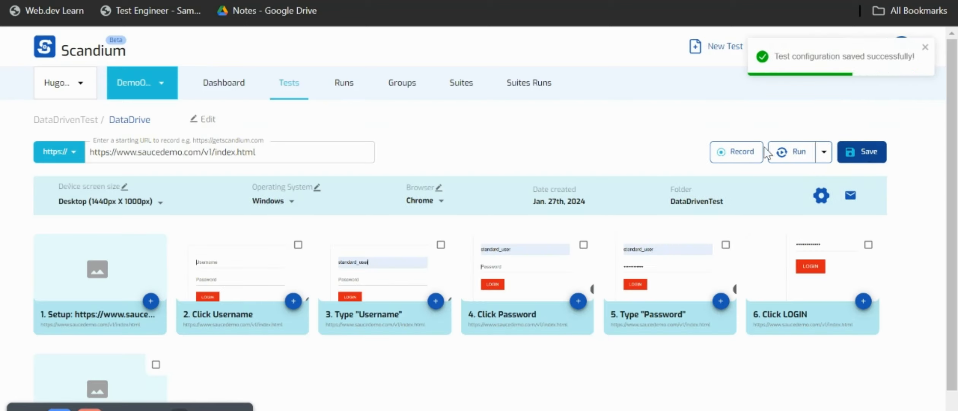
Open Google Sheets in a new browser tab and create a blank spreadsheet.
key(ctrl+t)
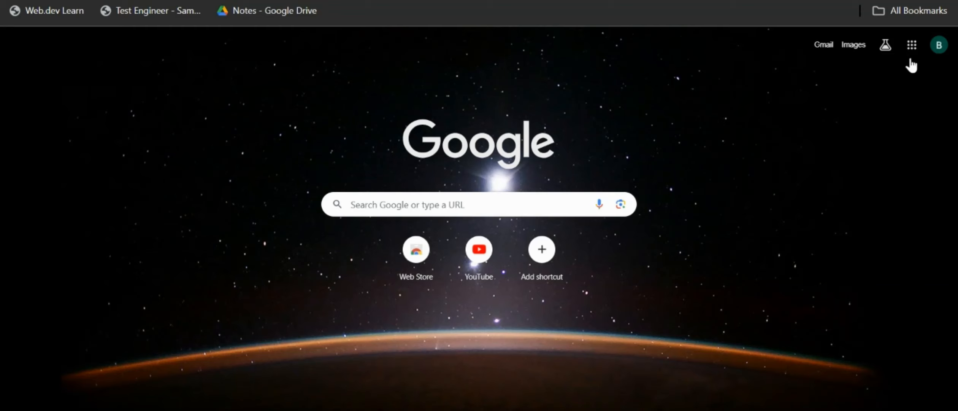
click(912, 46)
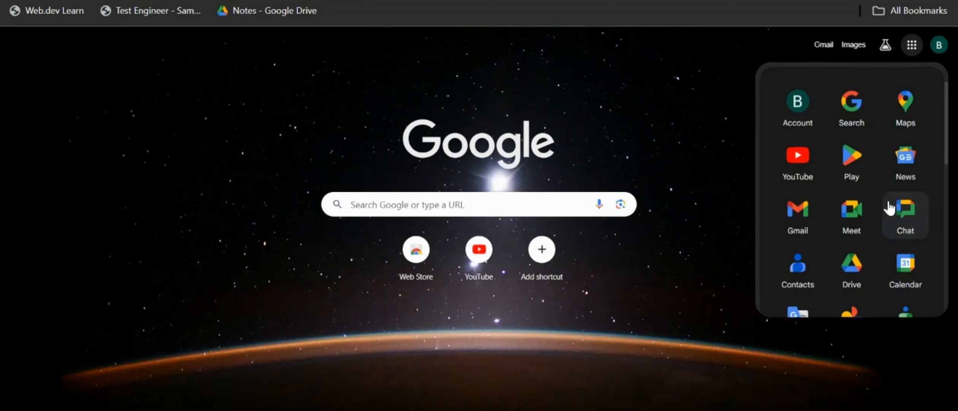
scroll(892, 207, down, 3)
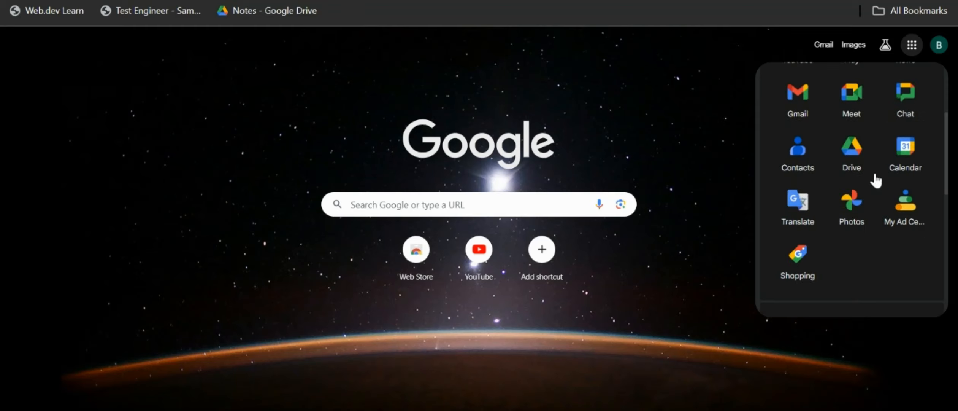
scroll(874, 178, down, 3)
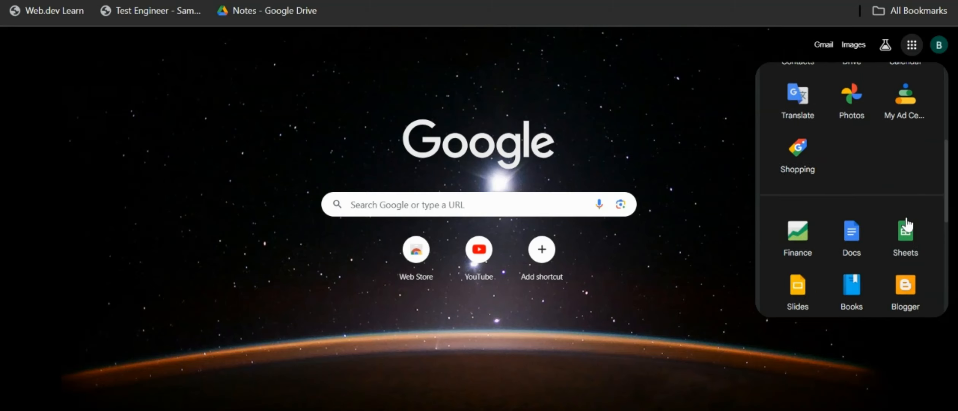
click(916, 243)
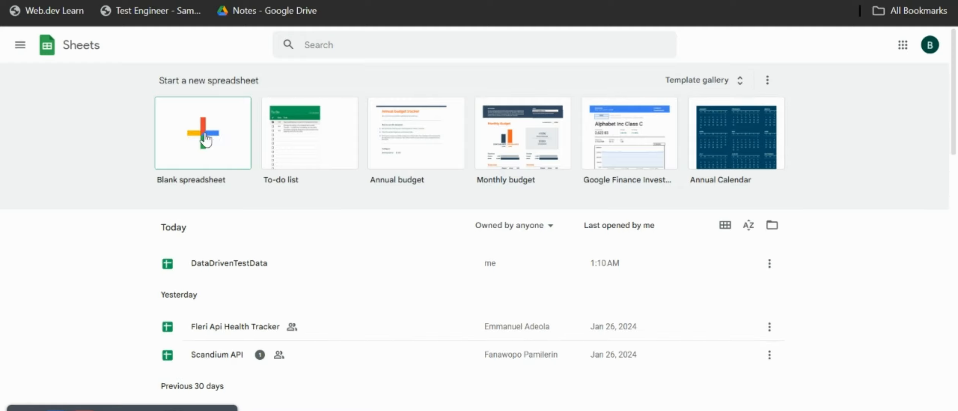
click(207, 138)
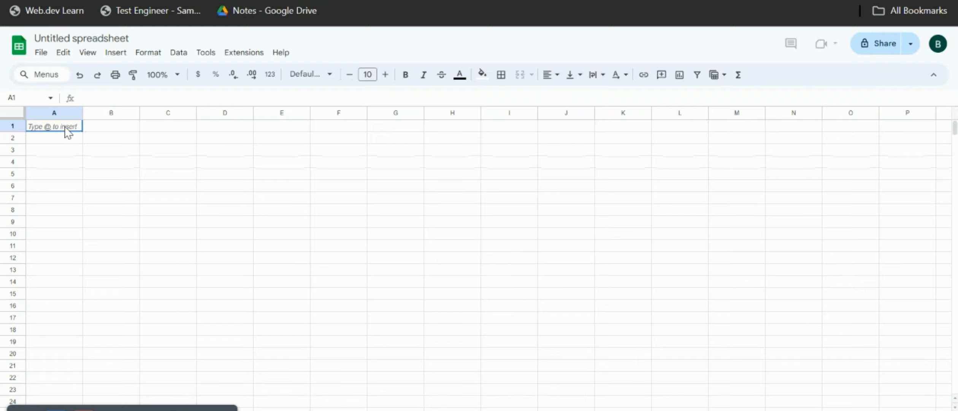
Enter the column headers username in cell A1 and password in cell B1.
text(u)
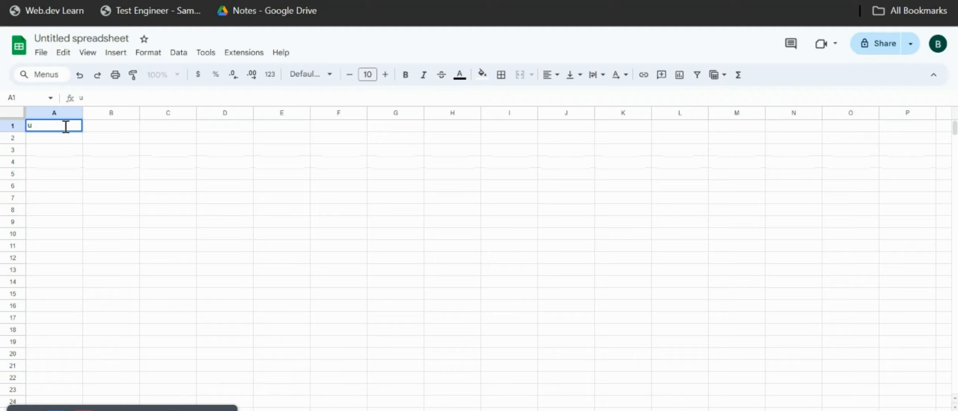
text(sernam)
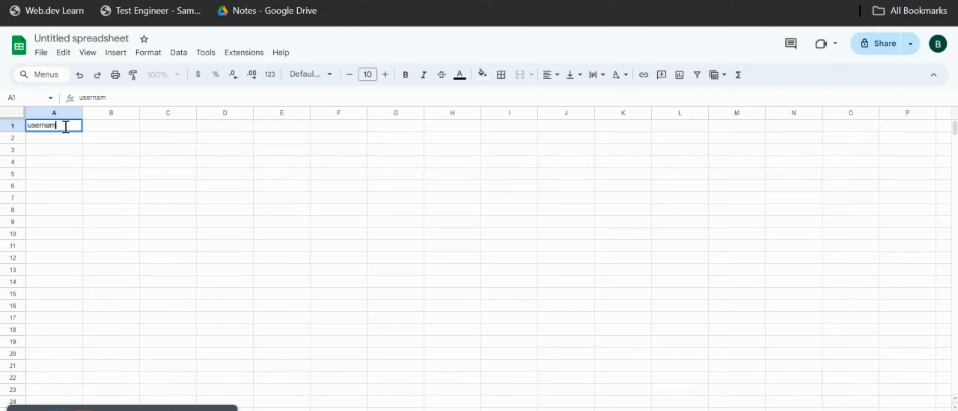
text(e)
click(98, 131)
text(pass)
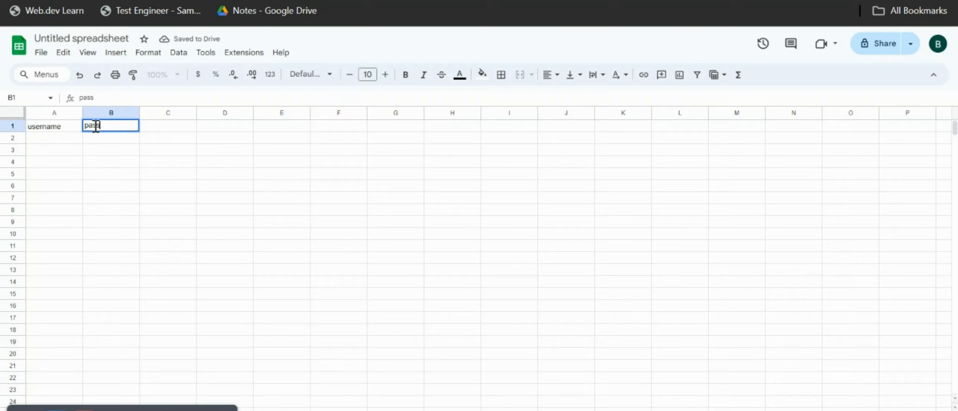
text(word)
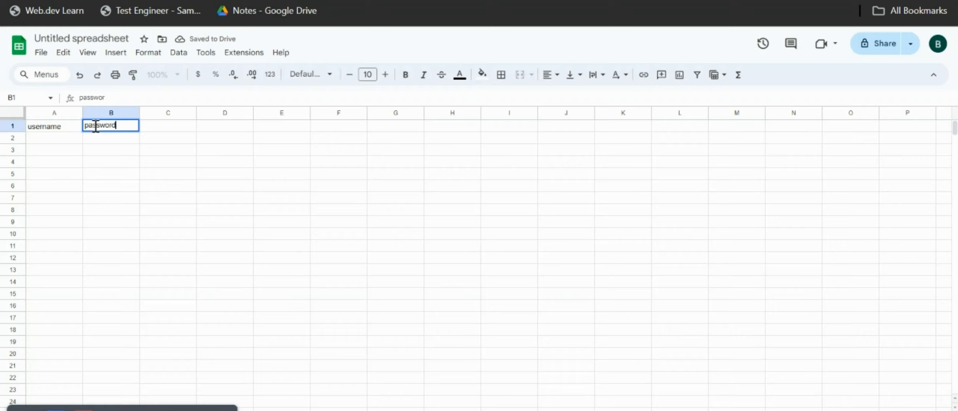
Copy the username standard_user from the Swag Labs login page and paste it into cell A2 of the spreadsheet.
click(69, 139)
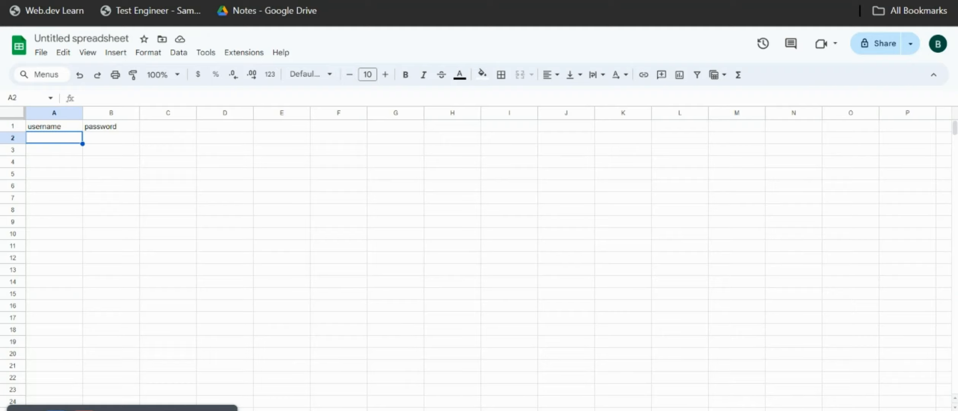
click(623, 407)
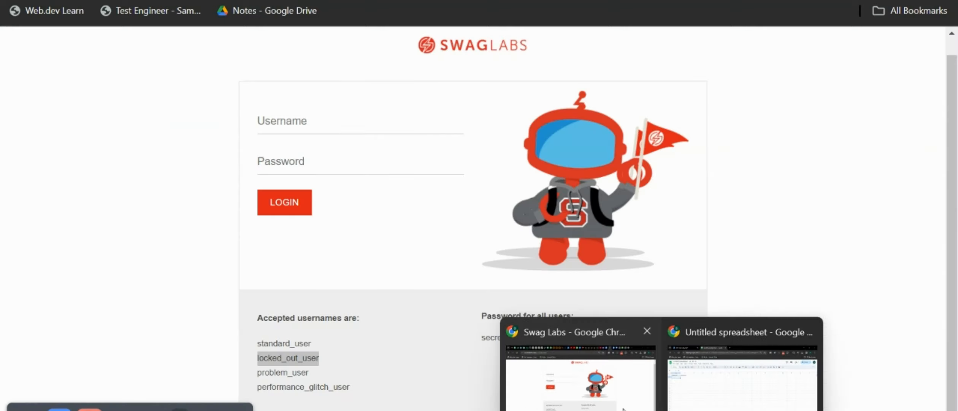
click(281, 344)
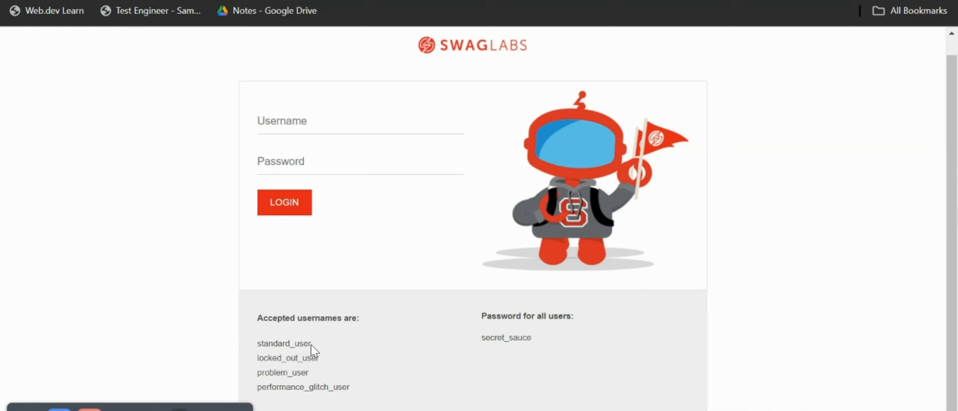
mouse_move(311, 345)
mouse_down()
mouse_move(257, 336)
mouse_move(308, 344)
mouse_up()
click(256, 343)
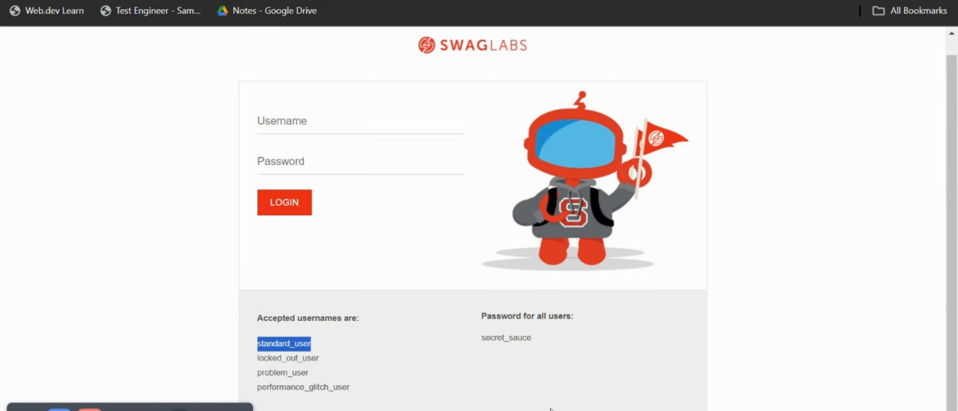
click(696, 376)
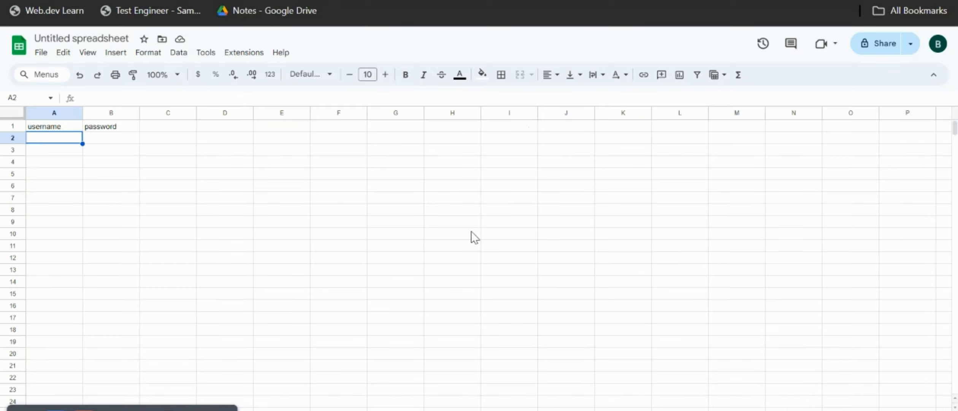
text(standard_user)
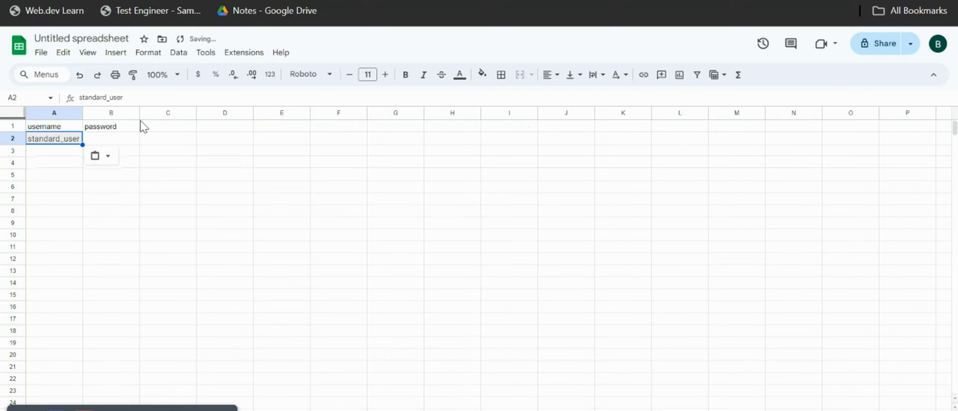
Undo the formatted paste in cell A2 and paste the username standard_user again as values only.
key(ctrl+z)
right_click(76, 144)
mouse_move(75, 144)
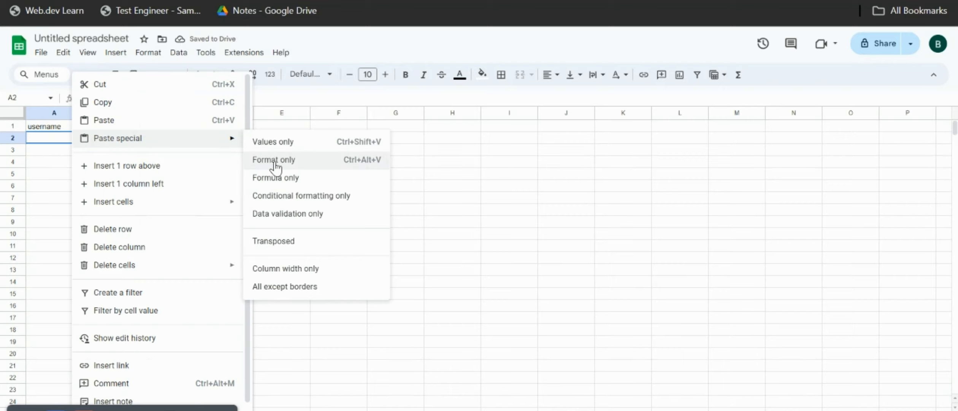
click(276, 163)
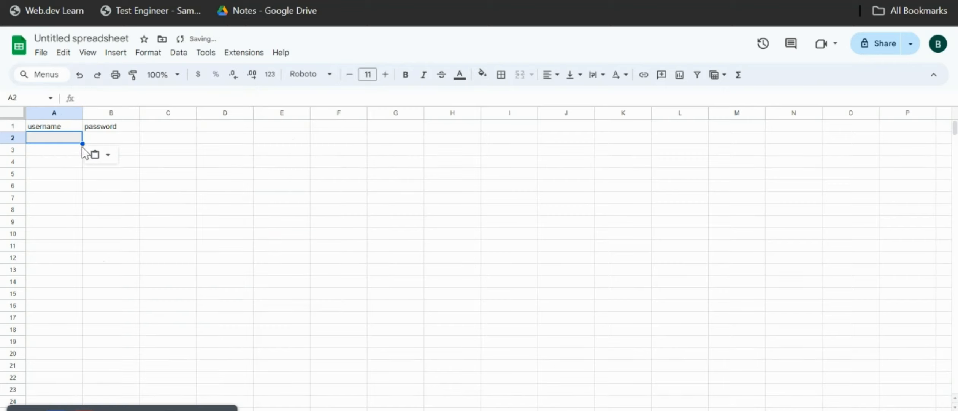
click(109, 155)
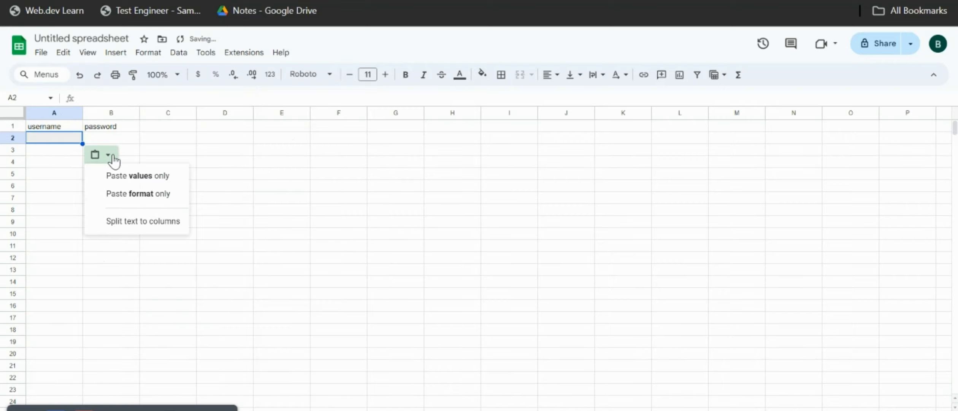
click(137, 177)
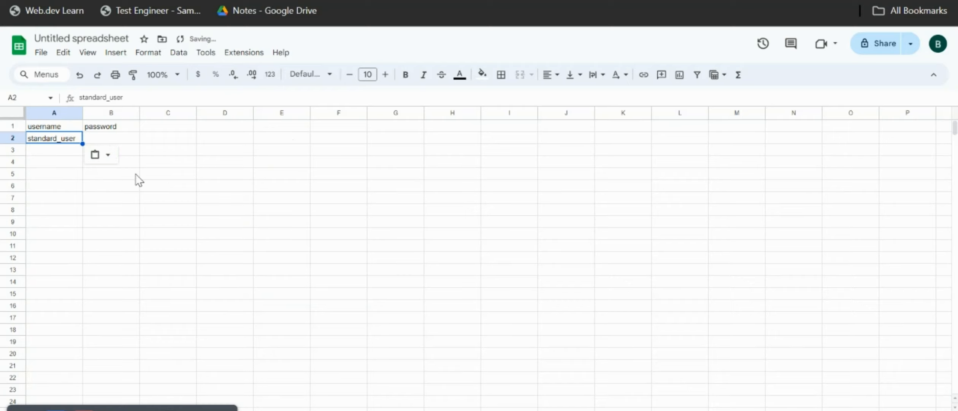
Copy the shared password from the Swag Labs login page and paste it as values only into cell B2 of the spreadsheet.
click(111, 141)
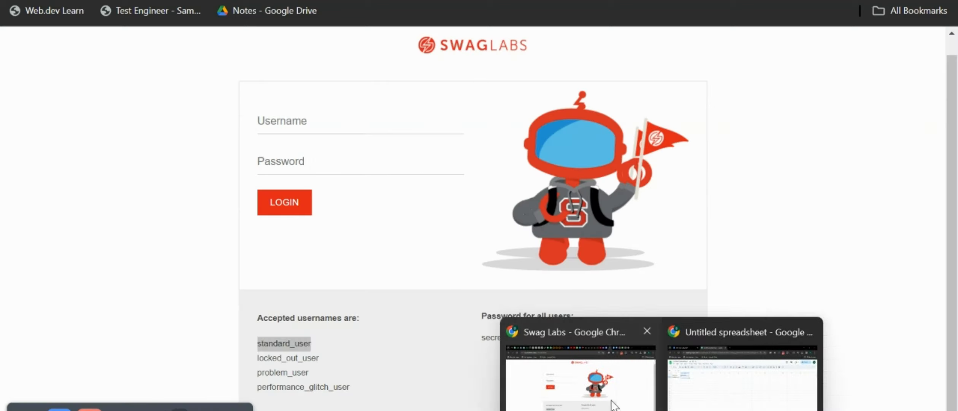
click(498, 366)
drag(483, 337, 527, 338)
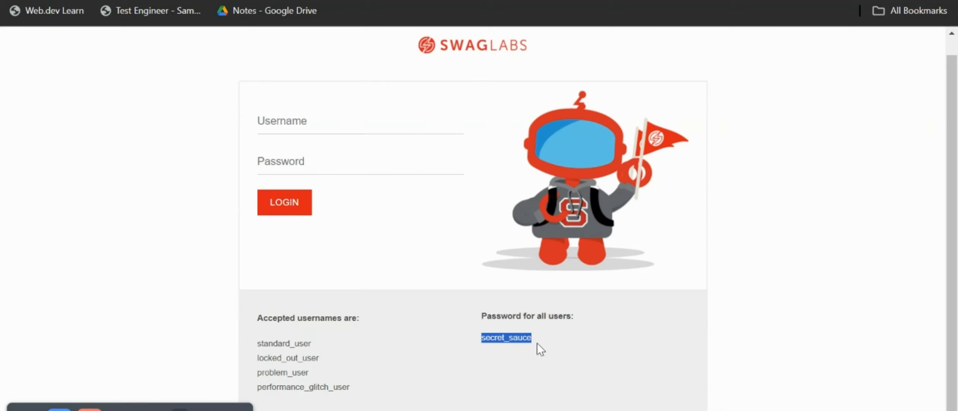
mouse_move(662, 410)
click(694, 398)
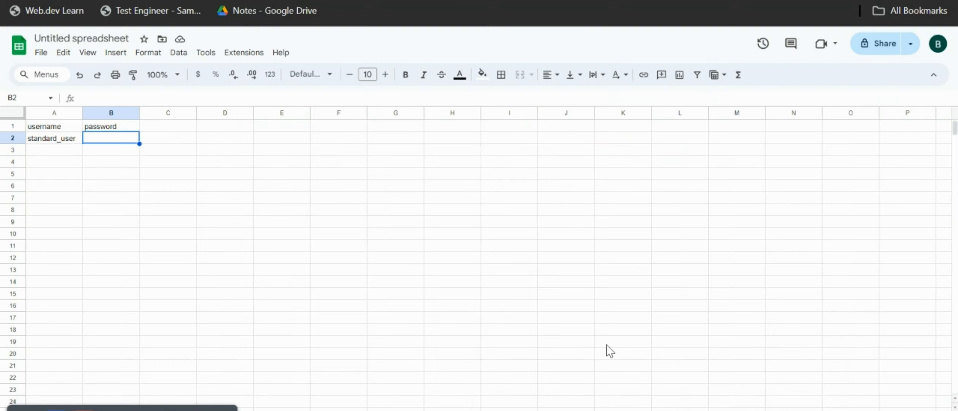
right_click(110, 143)
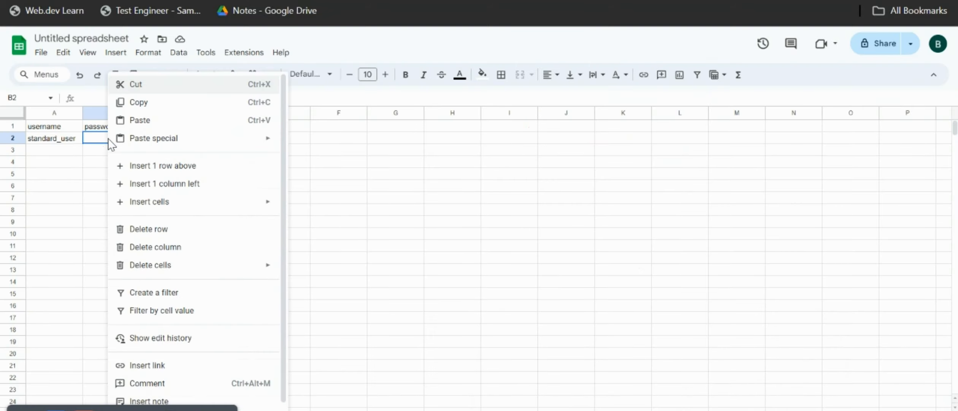
mouse_move(133, 141)
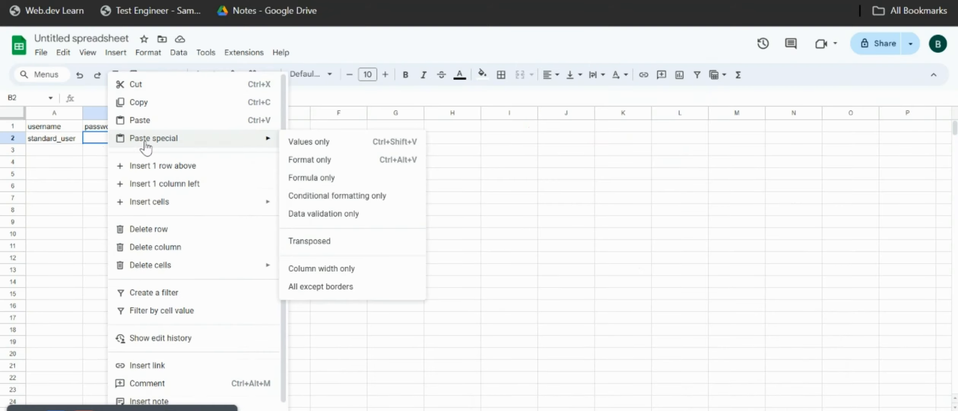
click(319, 143)
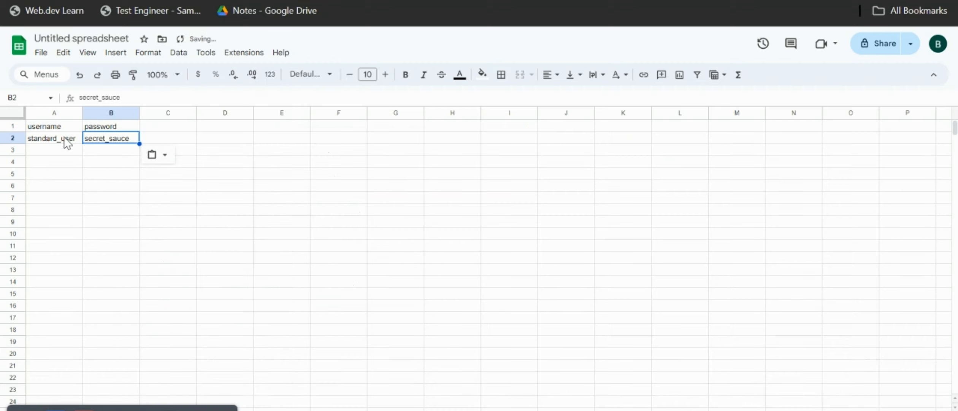
Copy the username problem_user from the Swag Labs login page and paste it as values only into cell A3 of the spreadsheet.
click(67, 150)
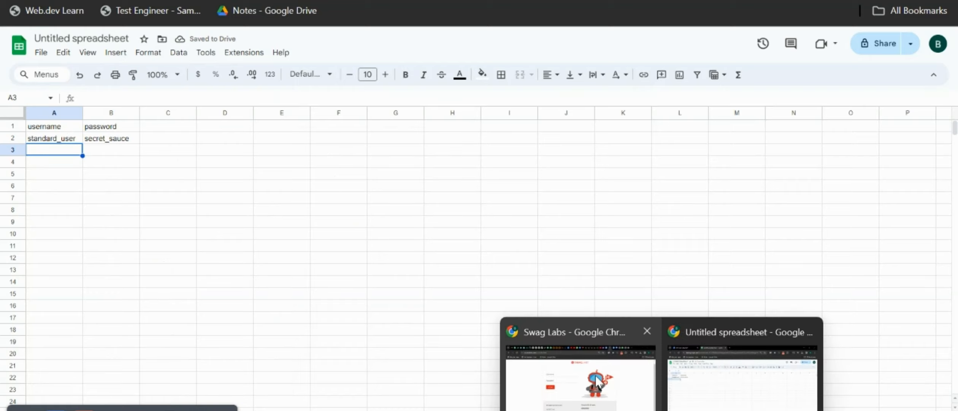
click(595, 375)
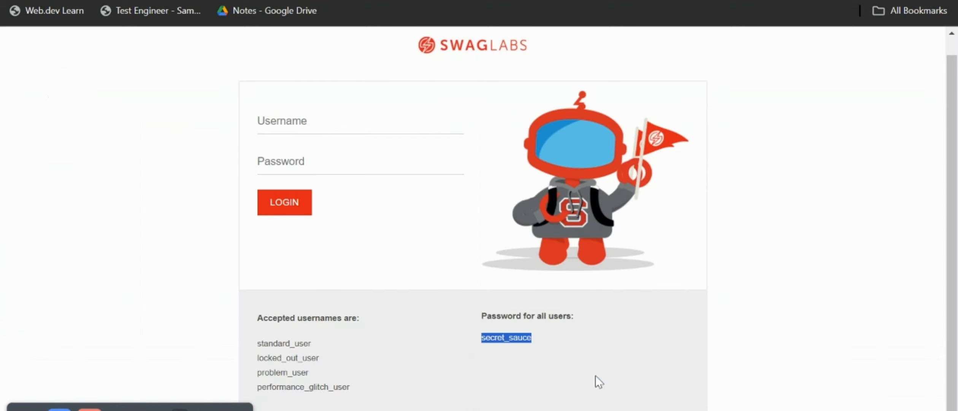
click(259, 368)
drag(260, 369, 301, 371)
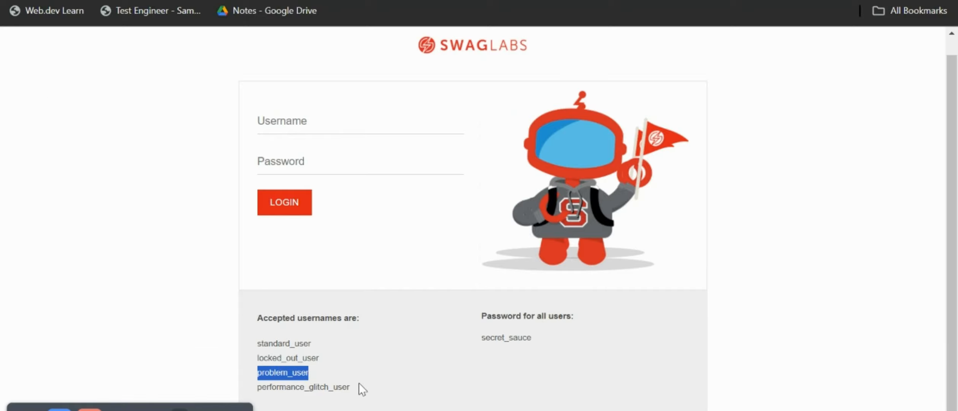
click(704, 380)
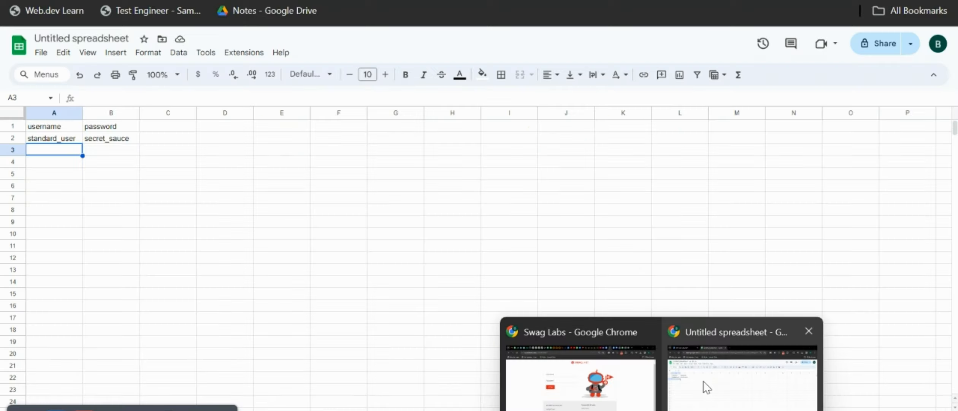
right_click(65, 153)
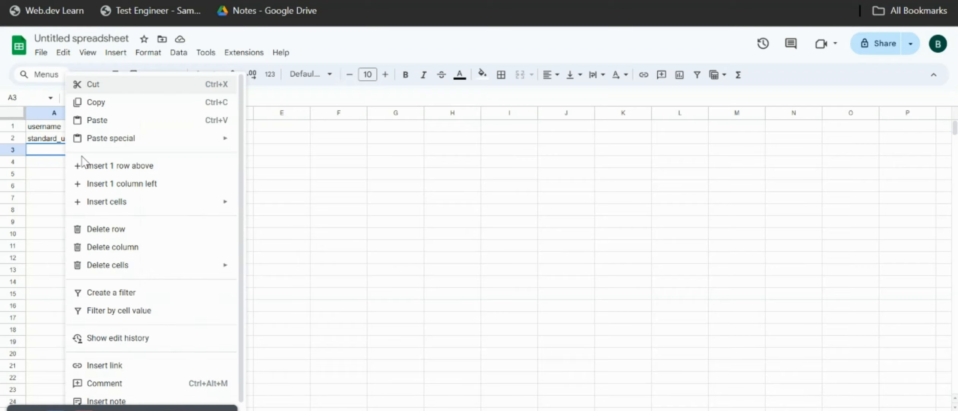
mouse_move(131, 140)
click(285, 146)
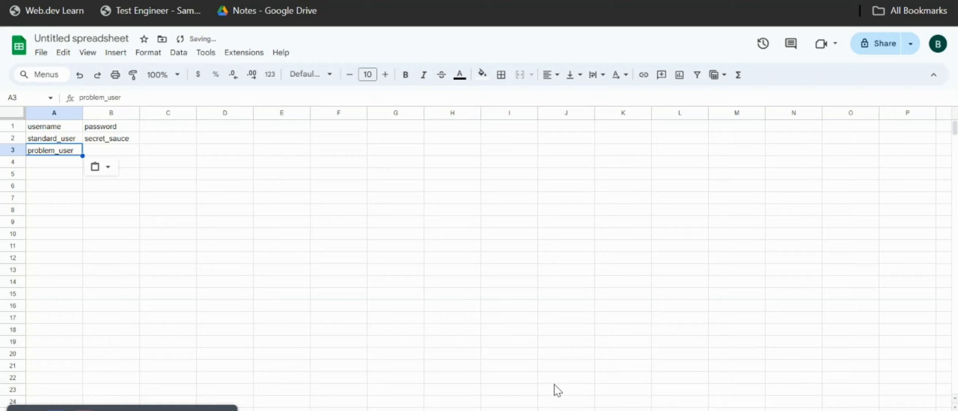
Copy performance_glitch_user from the Swag Labs login page, paste it as values only into cell A4, and widen column A to fit it.
mouse_move(661, 409)
click(605, 393)
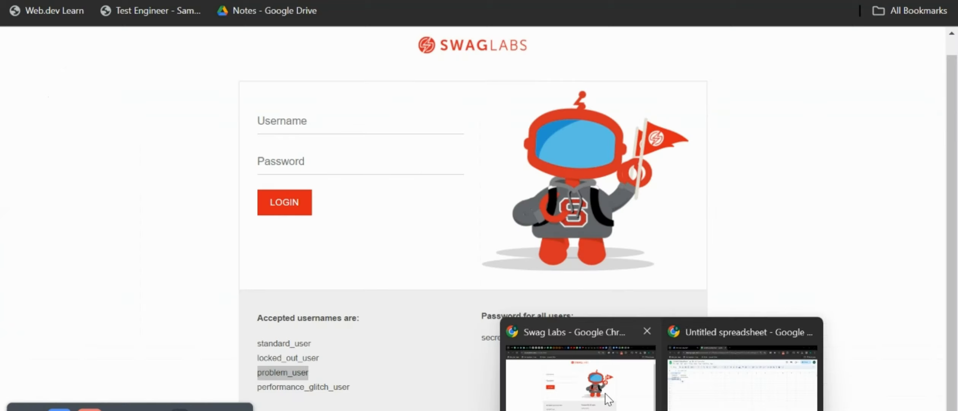
click(258, 388)
drag(259, 388, 358, 389)
key(ctrl+c)
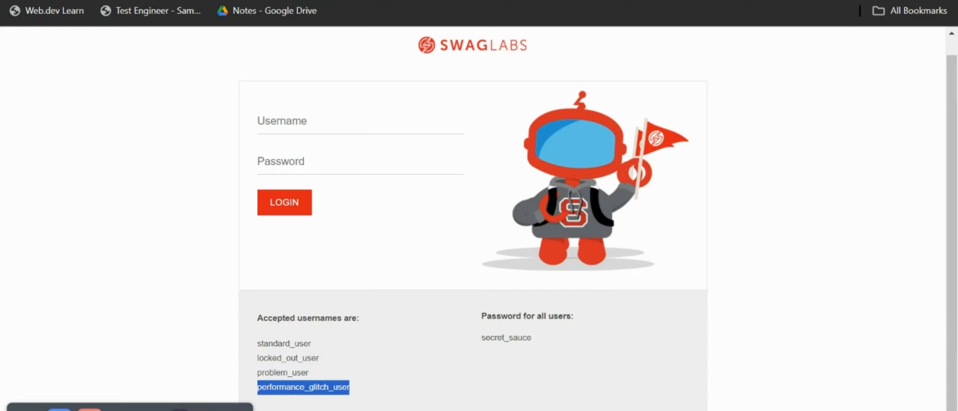
mouse_move(661, 409)
click(689, 388)
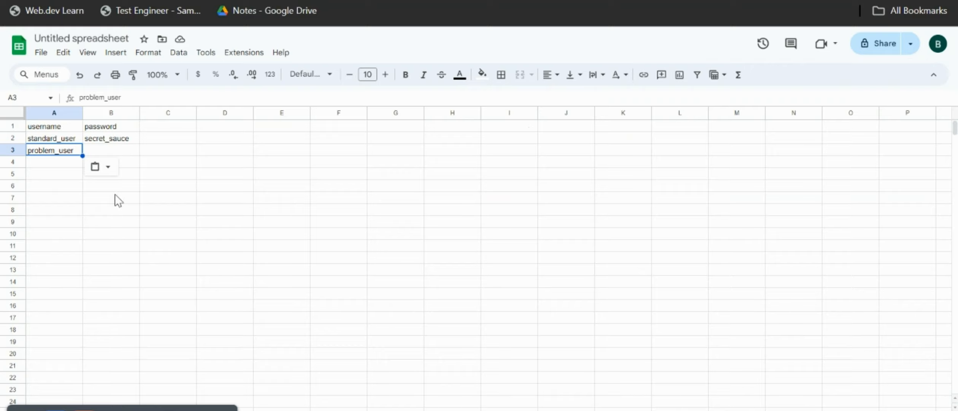
click(68, 162)
right_click(69, 162)
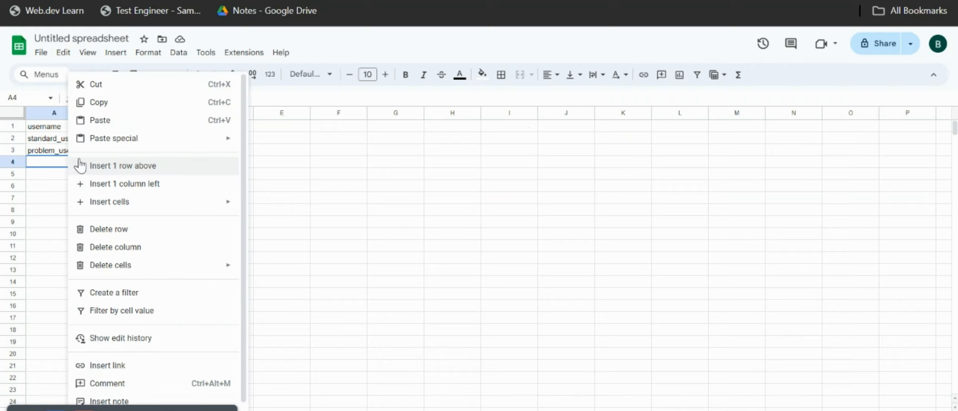
mouse_move(132, 138)
click(257, 149)
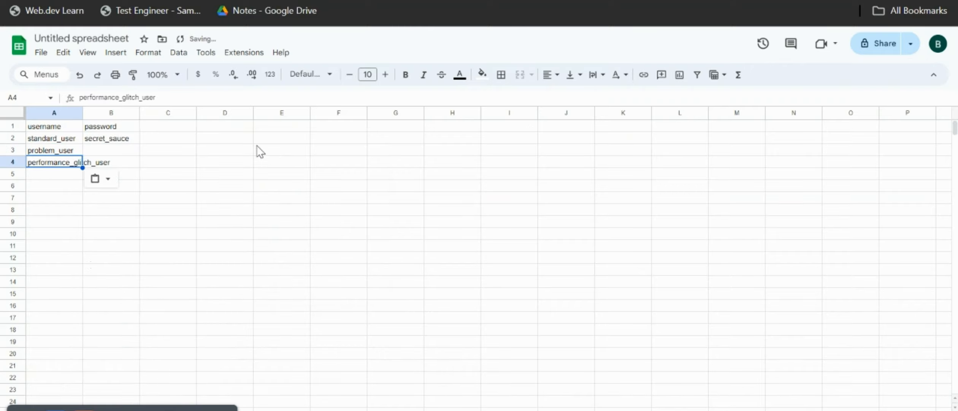
click(58, 174)
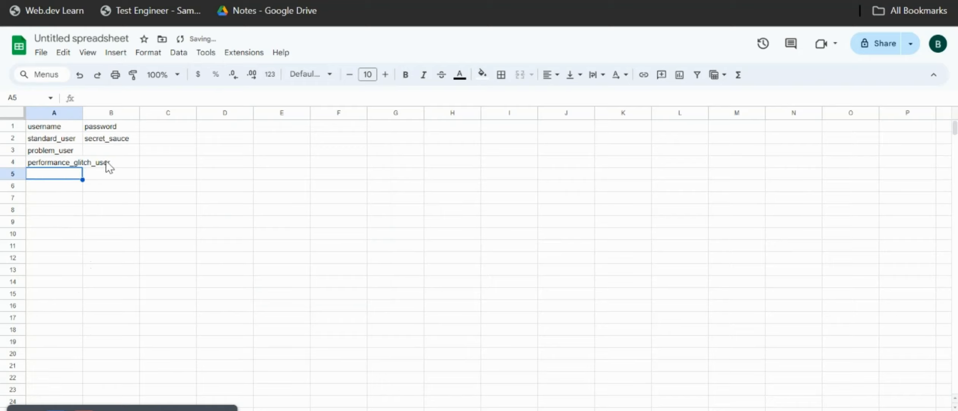
drag(83, 115, 119, 114)
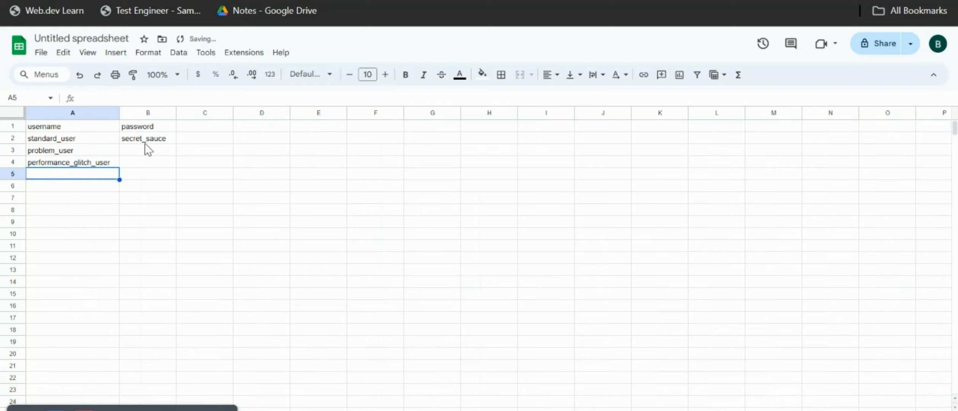
Fill the password from cell B2 into B3 and B4, and misspell the one in B4 by removing one letter.
drag(154, 139, 172, 163)
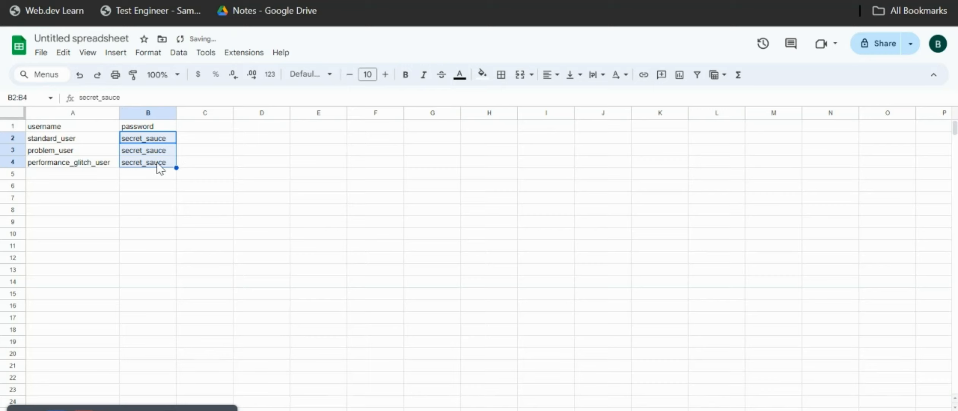
double_click(157, 162)
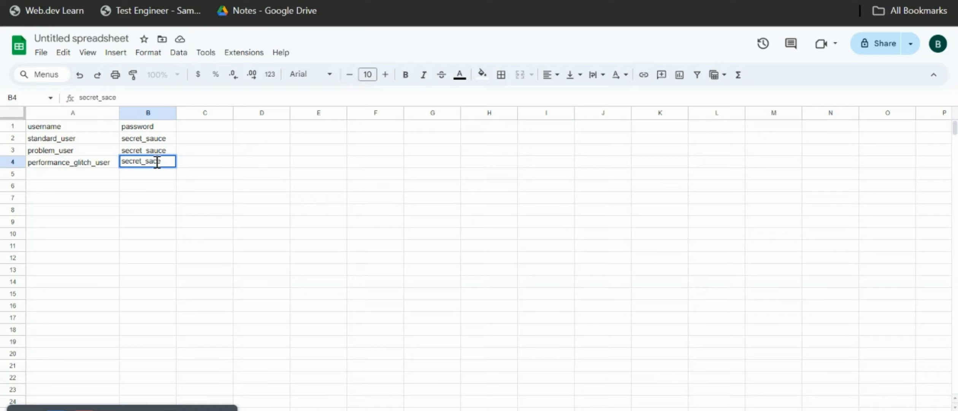
click(186, 165)
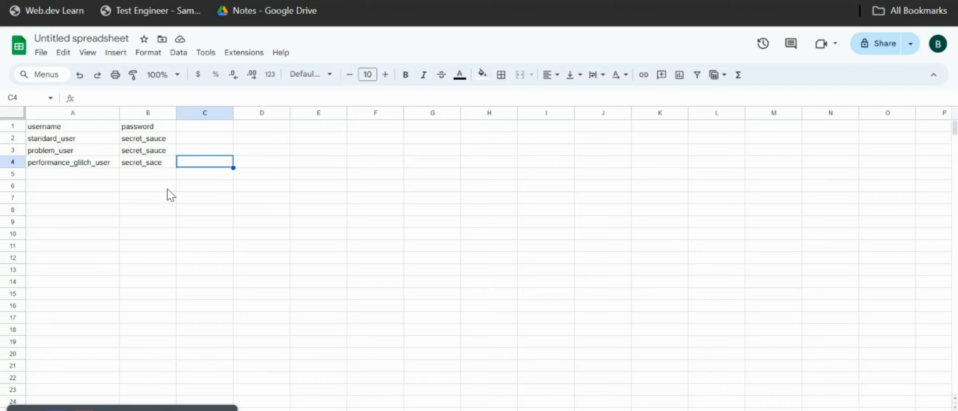
Rename the spreadsheet as DataDrive.
click(105, 39)
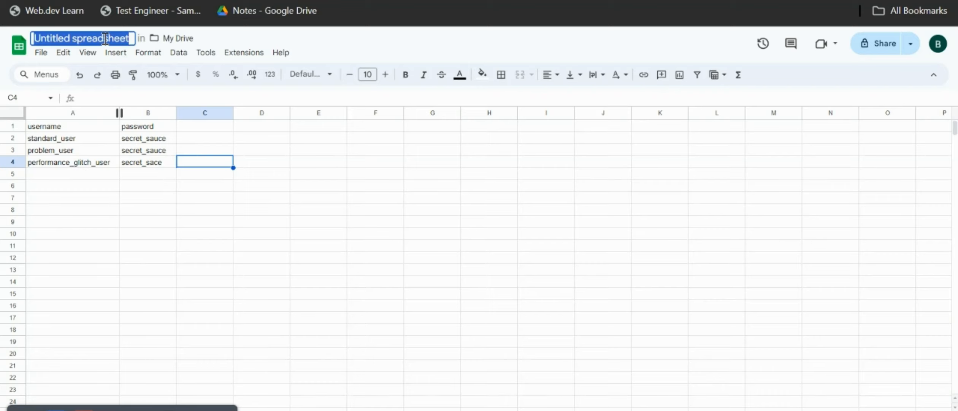
text(Data)
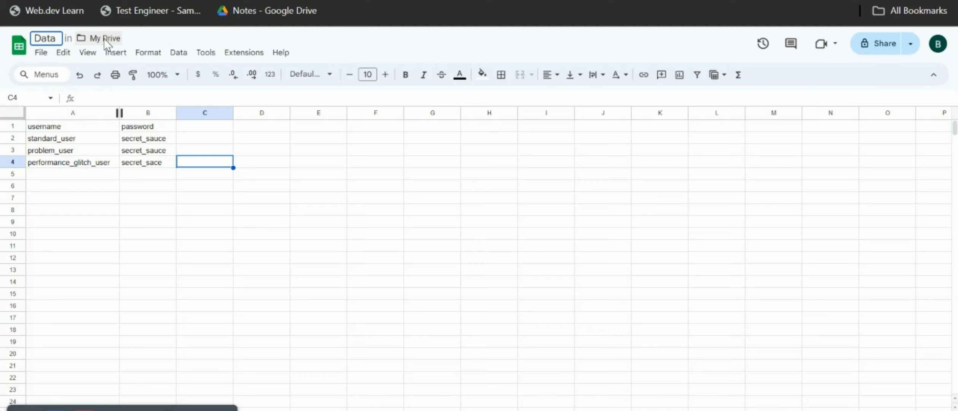
text(Driveb)
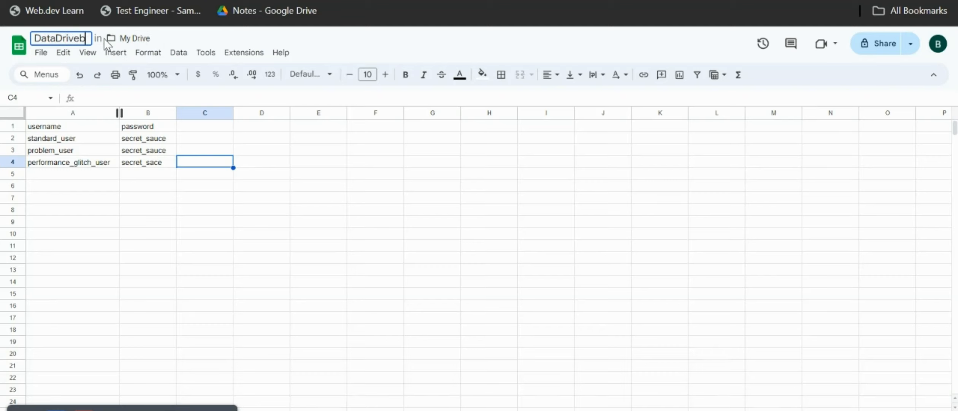
key(BackSpace)
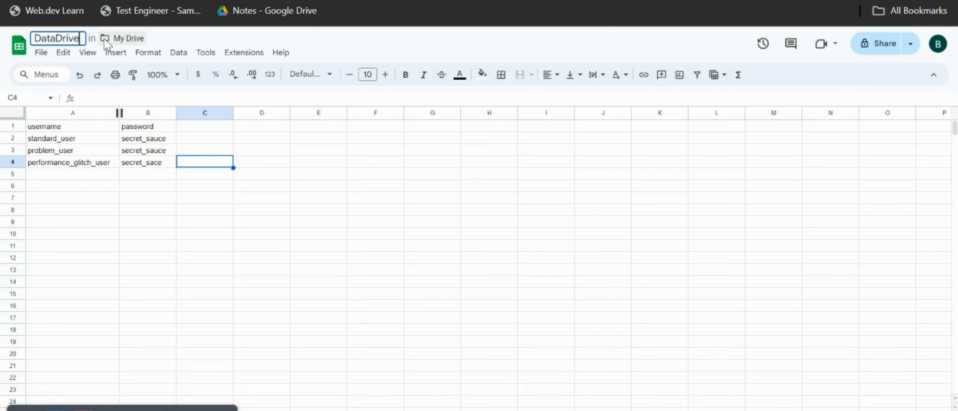
Download the DataDrive spreadsheet as a Comma Separated Values (.csv) file.
click(42, 53)
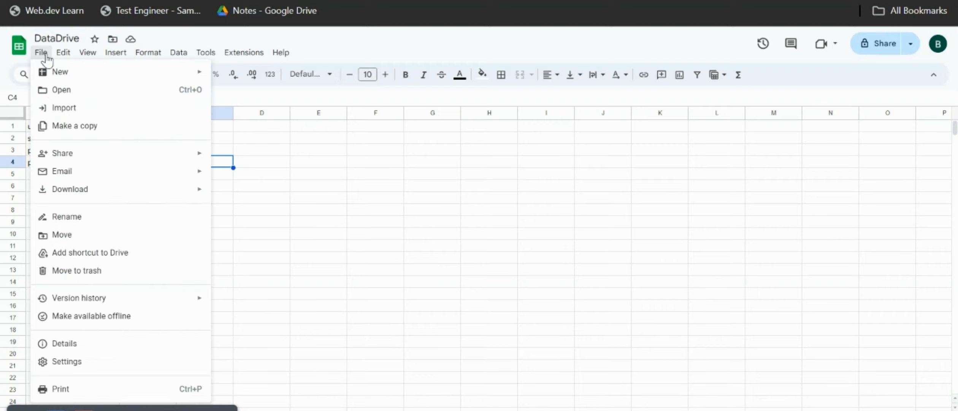
mouse_move(107, 193)
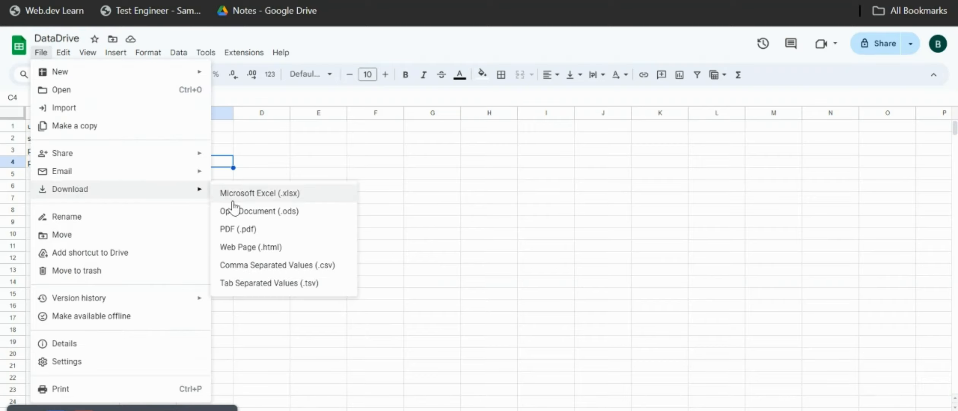
click(291, 267)
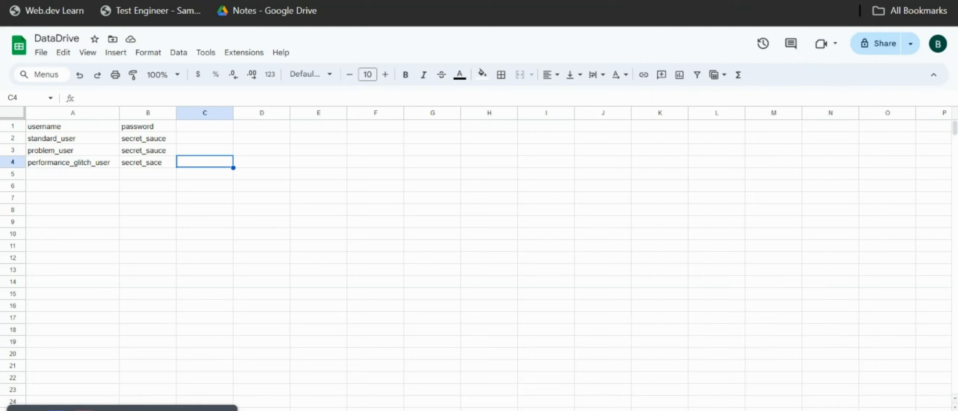
Switch back to Scandium and open the settings of the DataDrive test.
key(ctrl+shift+Tab)
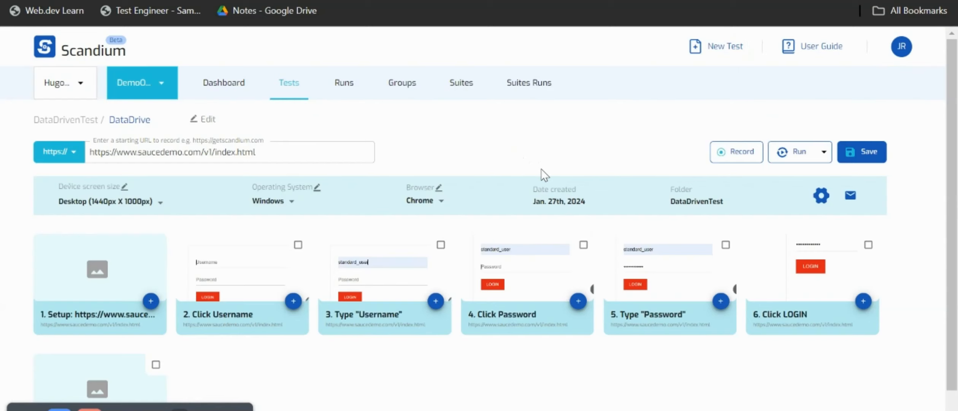
click(821, 196)
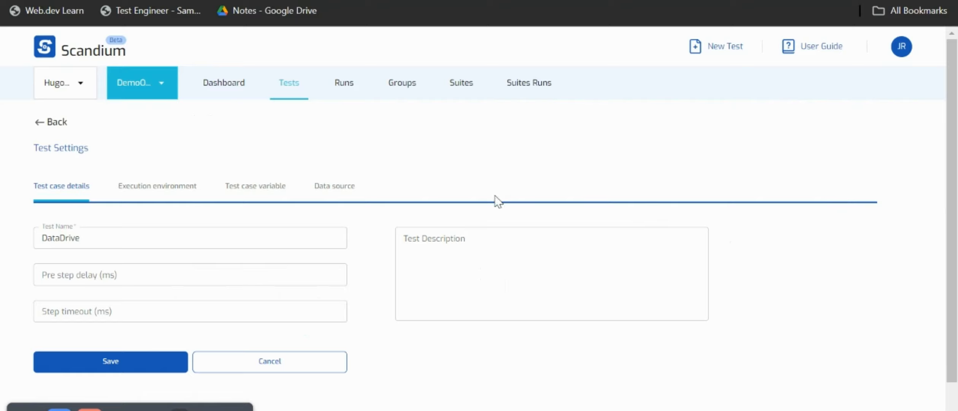
Upload the DataDrive - Sheet1 file as the DataDrive test's data source and save it.
click(344, 192)
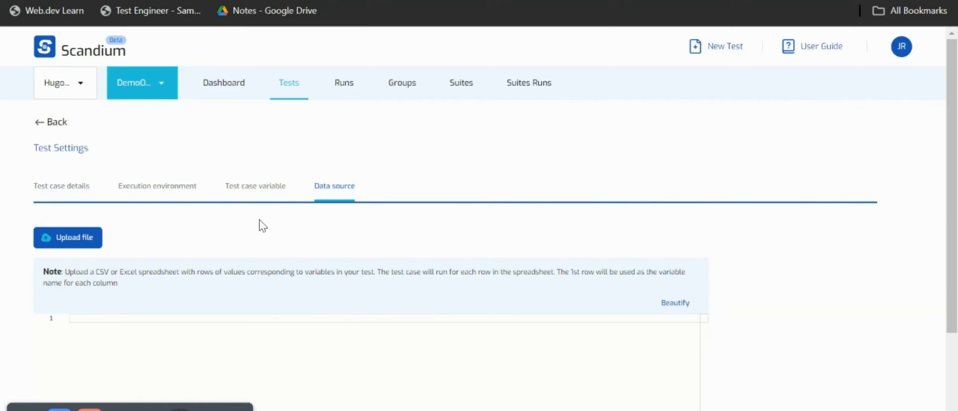
click(84, 247)
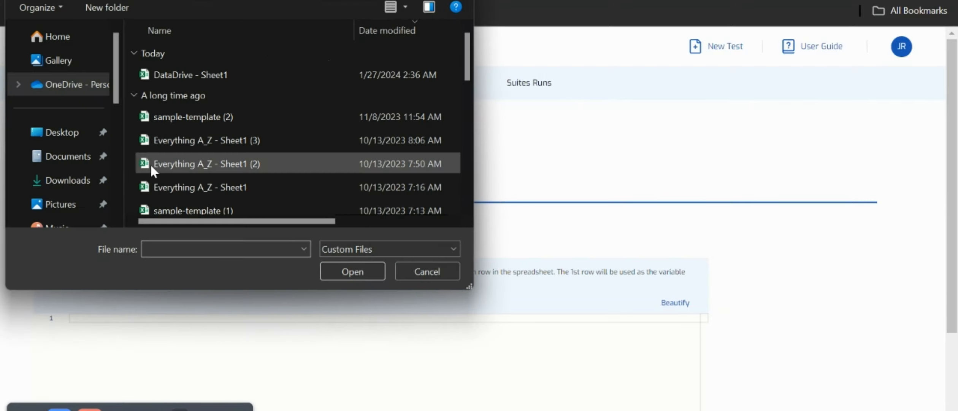
click(204, 74)
click(357, 268)
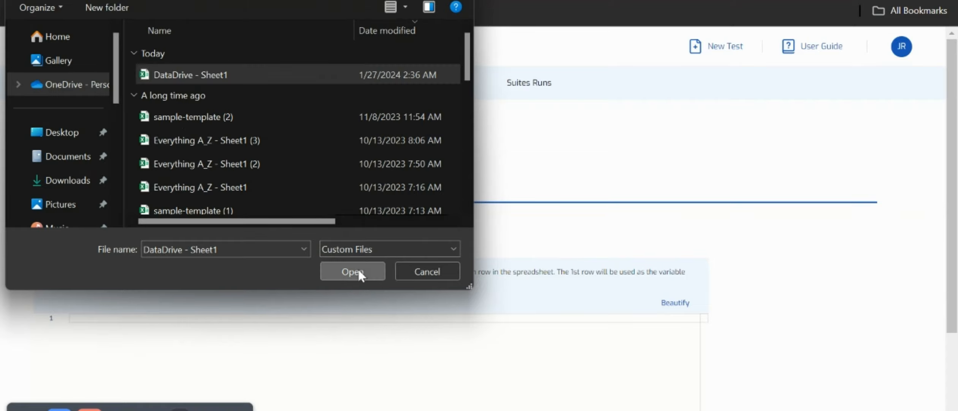
scroll(554, 272, down, 3)
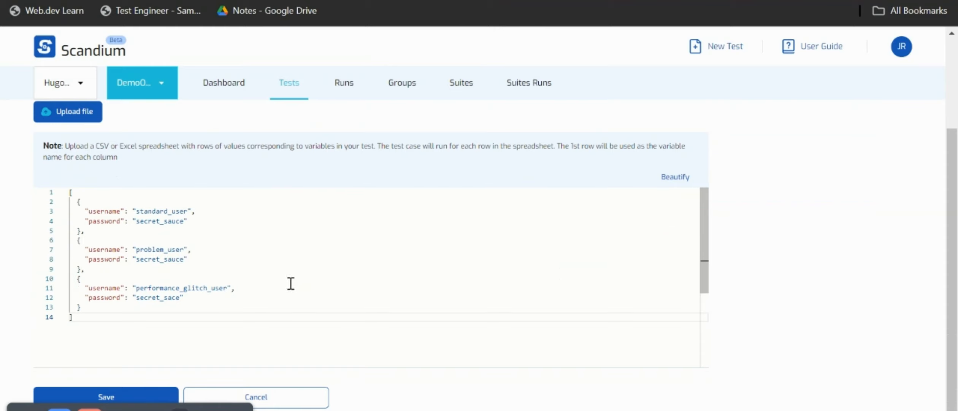
scroll(291, 284, down, 2)
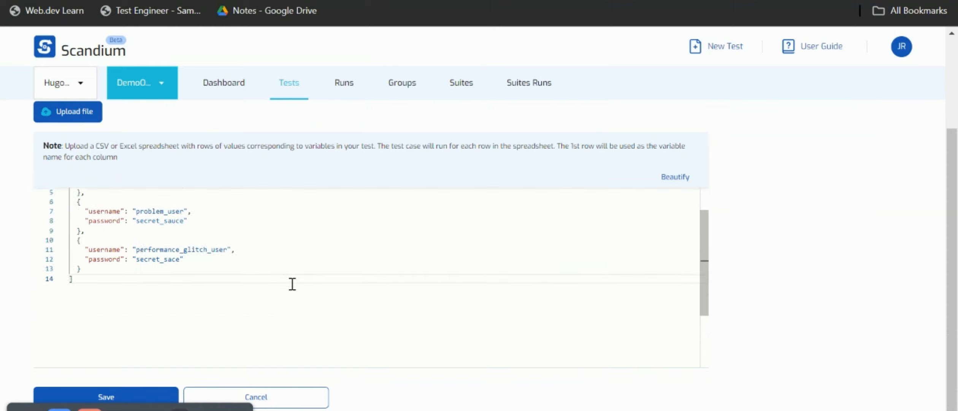
click(140, 392)
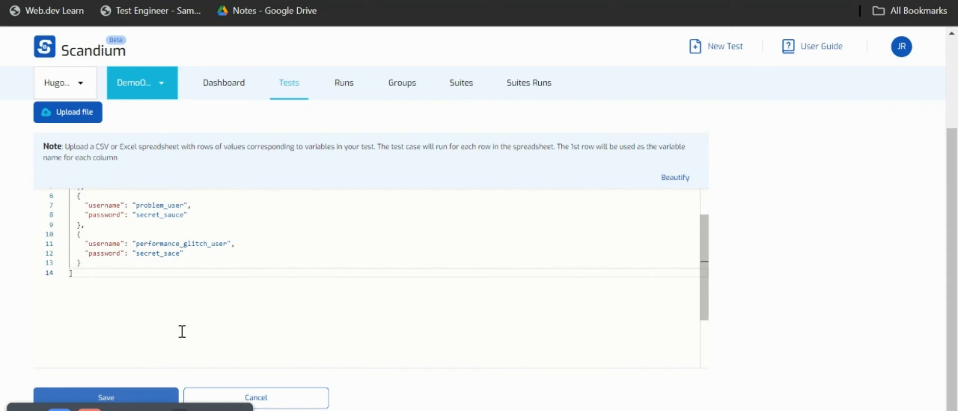
scroll(203, 330, up, 2)
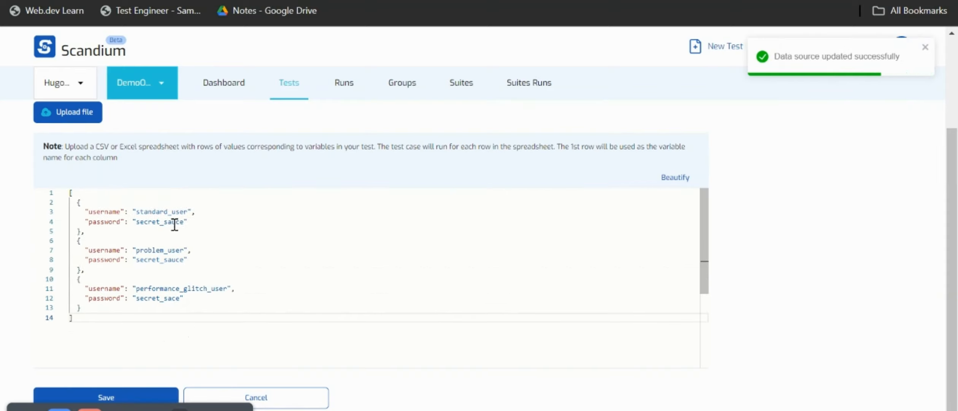
Open the DataDrive test from the DataDrivenTest folder.
click(220, 92)
click(274, 93)
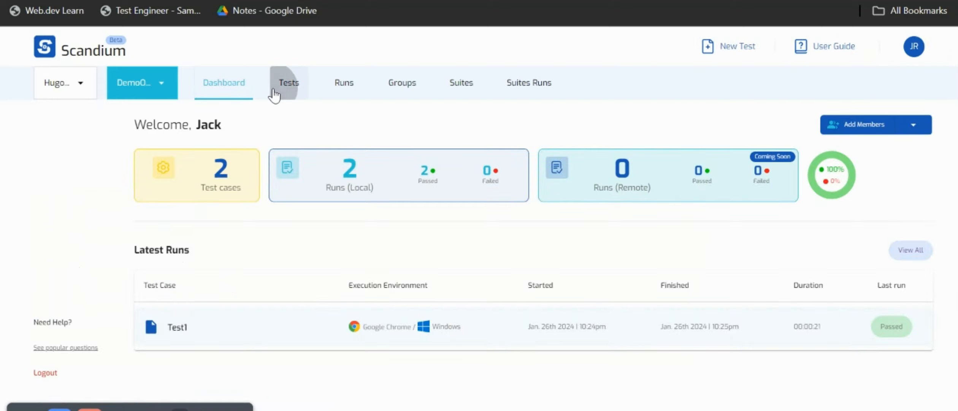
click(291, 275)
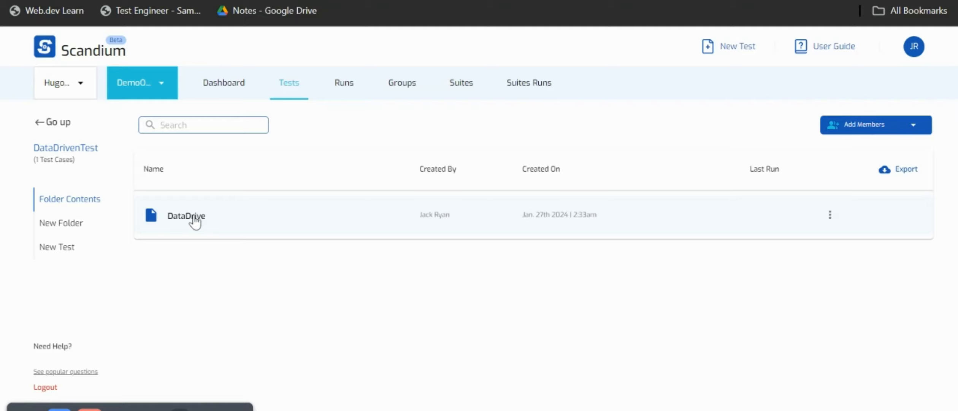
click(231, 218)
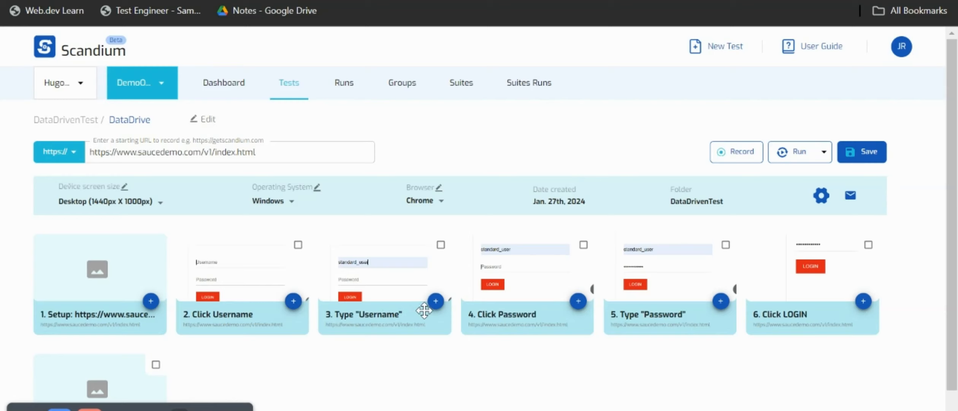
Replace the text to assign in the Type "Username" step with the external file variable username.
click(435, 304)
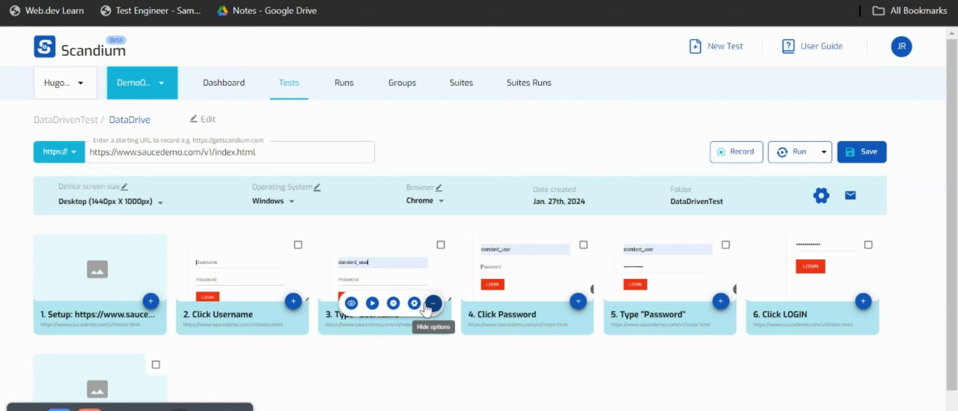
click(415, 303)
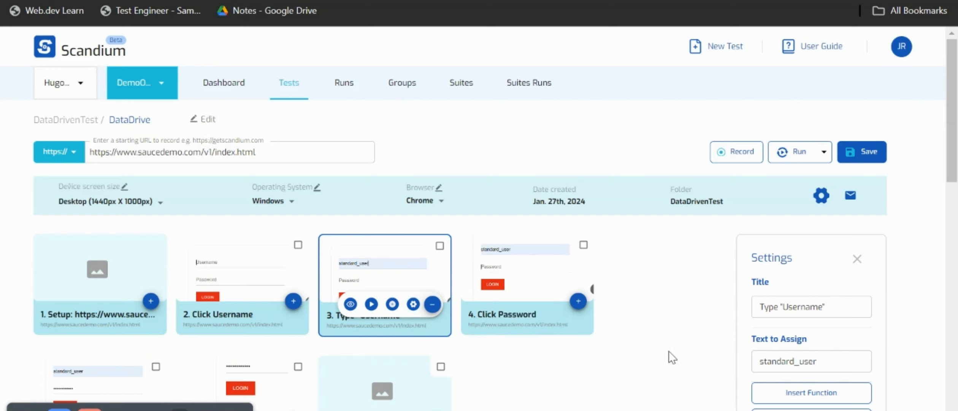
scroll(794, 352, down, 2)
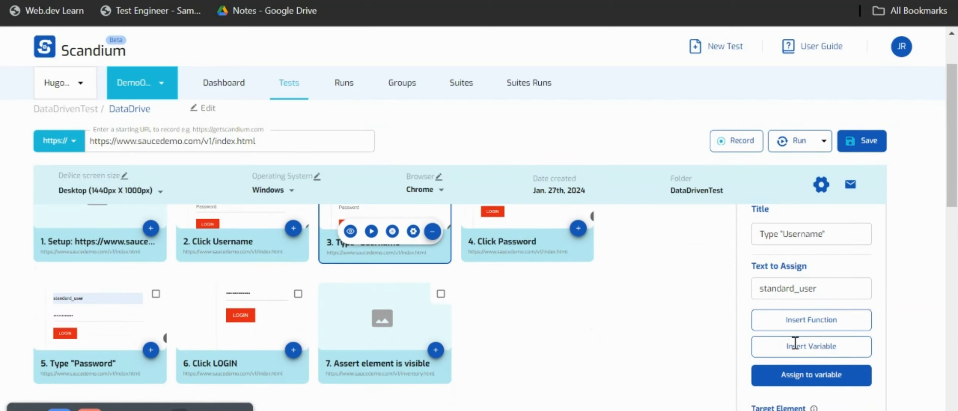
drag(821, 293, 753, 298)
key(BackSpace)
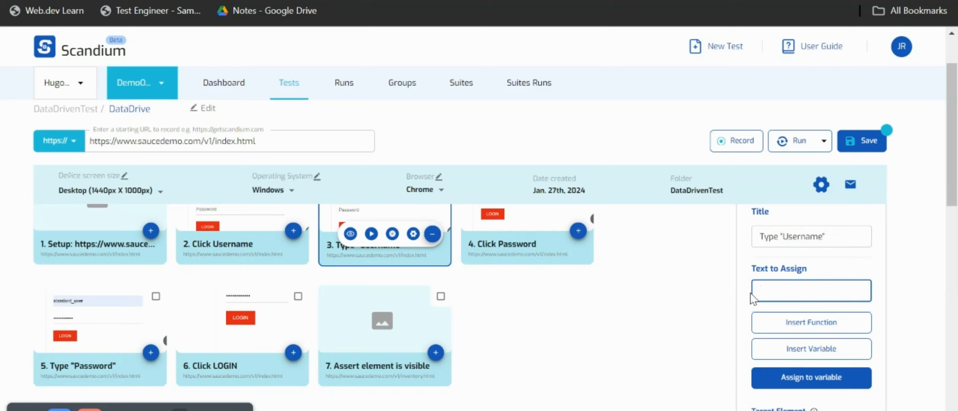
click(811, 353)
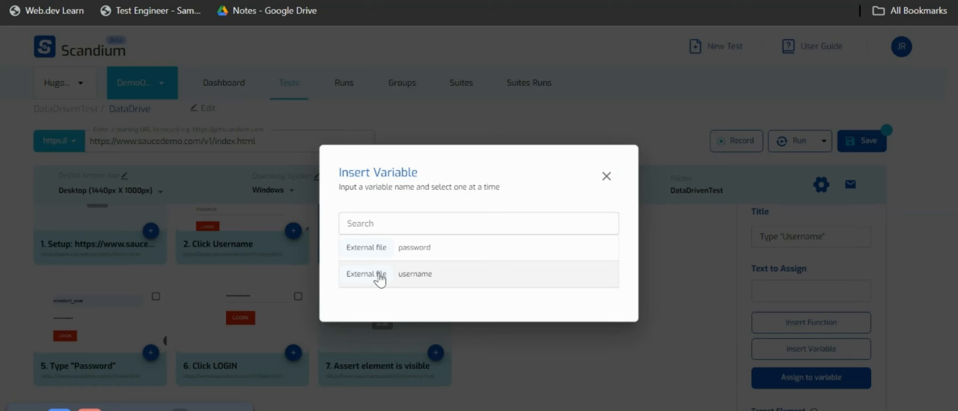
click(380, 278)
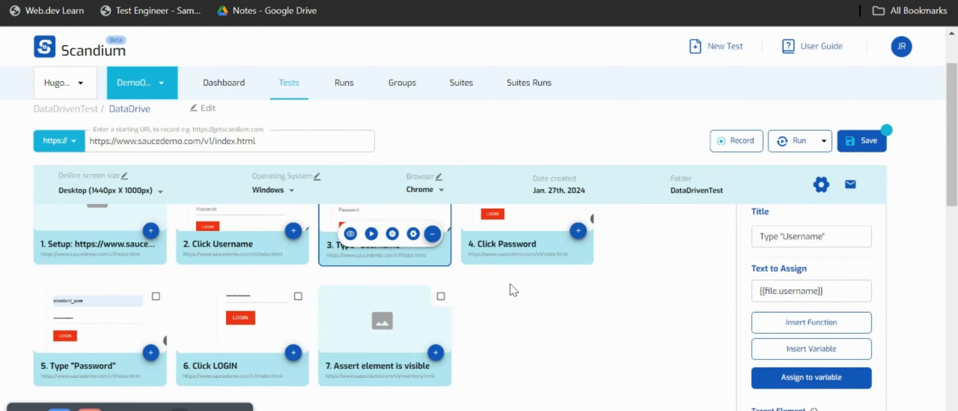
Replace the text to assign in the Type "Password" step with the external file variable password.
scroll(347, 315, down, 1)
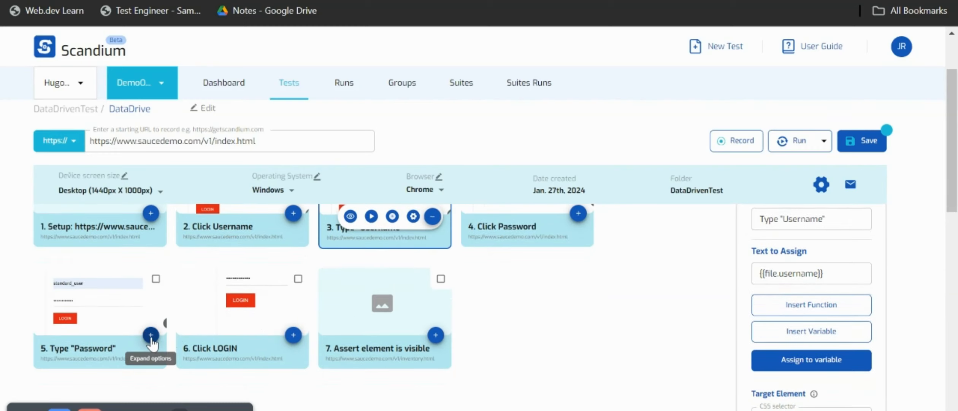
click(151, 335)
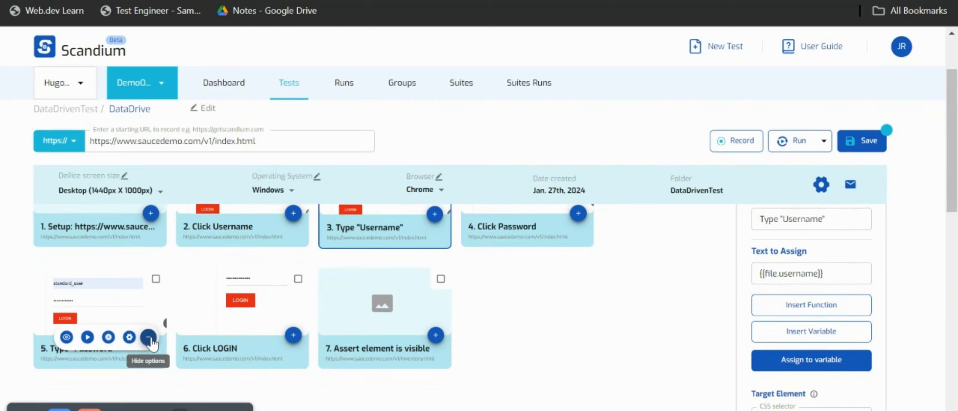
click(129, 336)
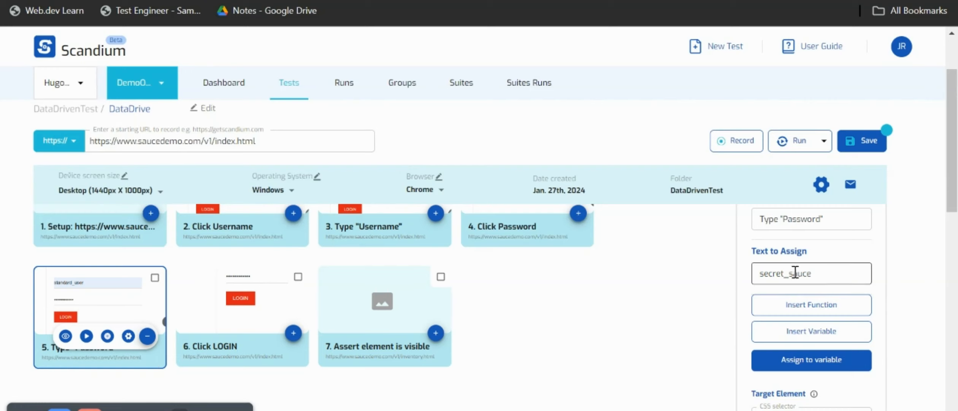
drag(824, 273, 748, 276)
key(BackSpace)
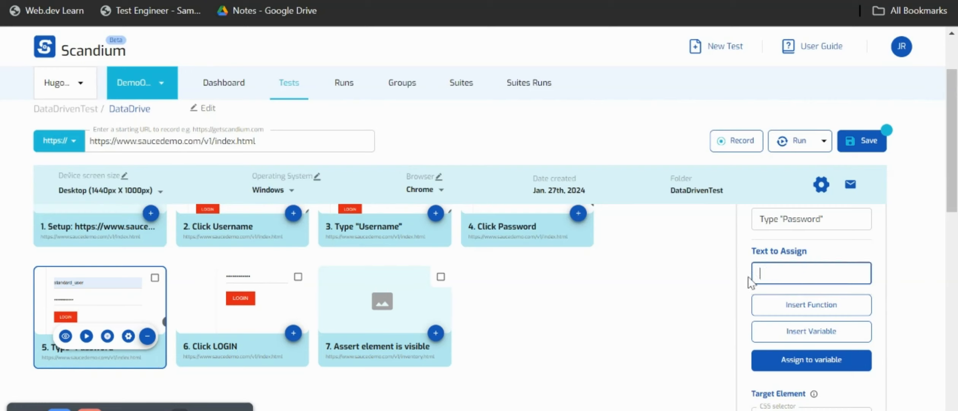
click(791, 327)
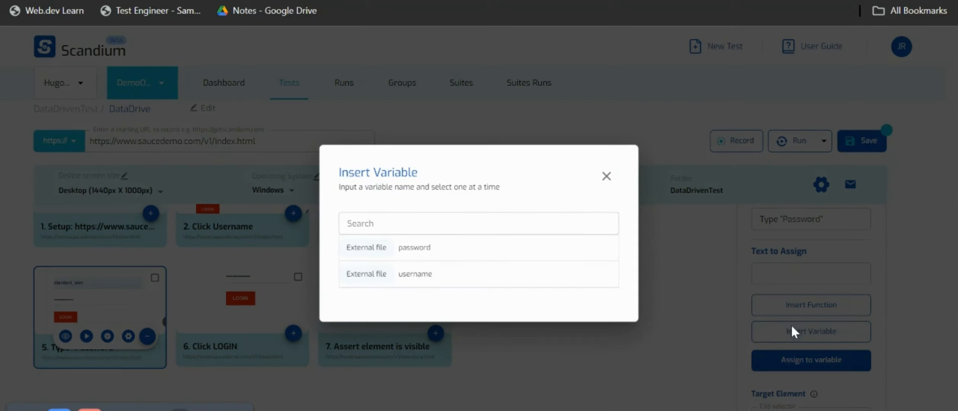
click(385, 247)
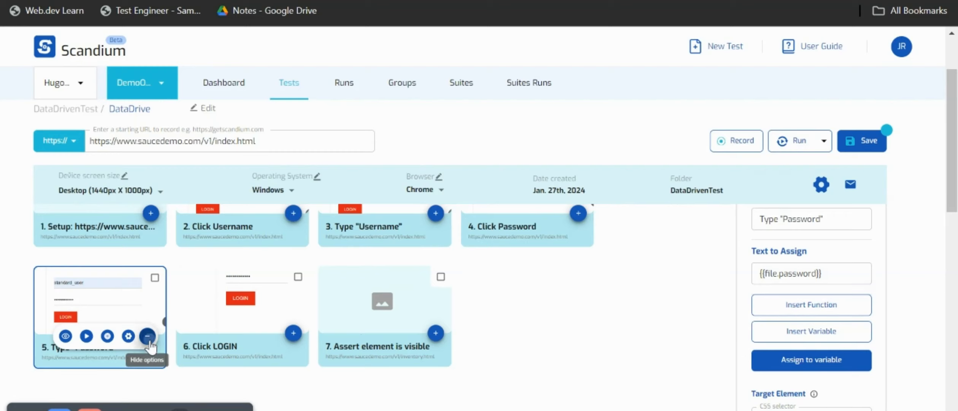
click(149, 338)
Save the DataDrive test and close the step settings.
scroll(799, 282, up, 3)
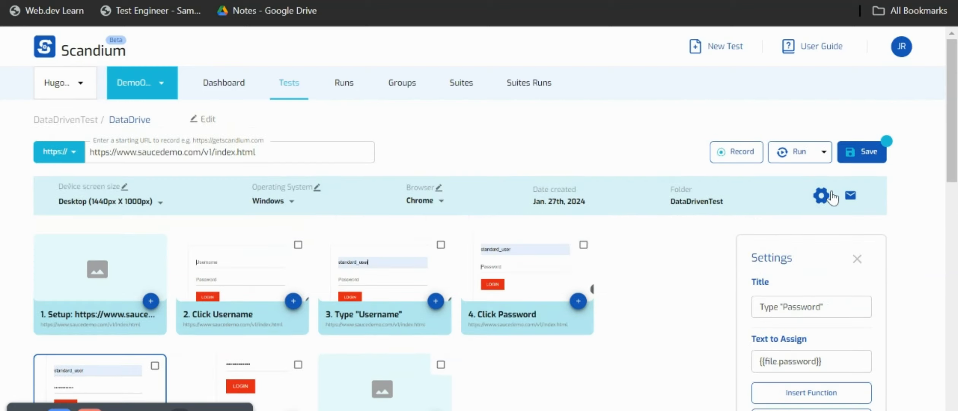
click(863, 152)
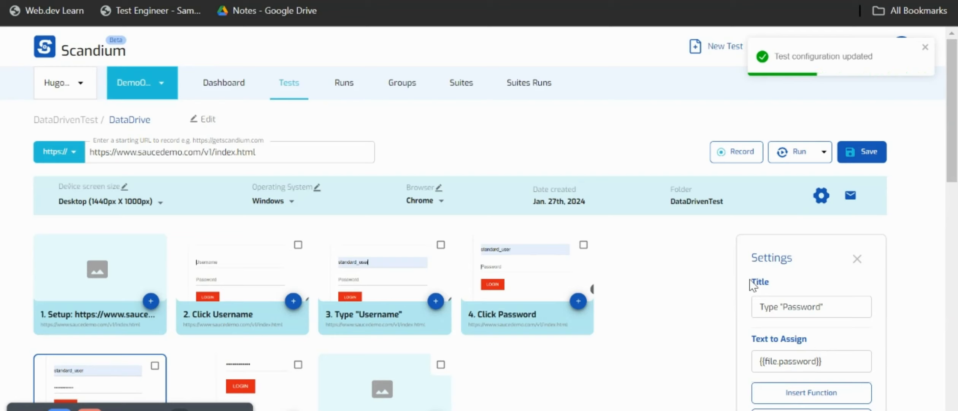
click(857, 260)
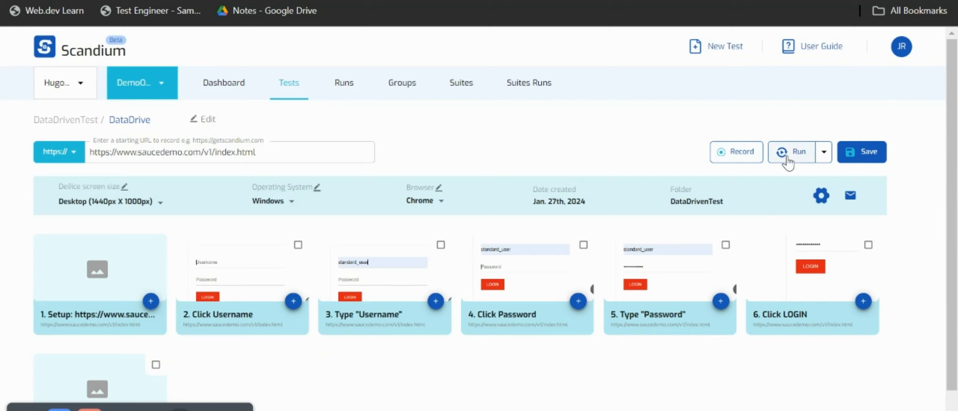
Run the DataDrive test against all rows of the data source and save the test once the replay ends.
click(787, 158)
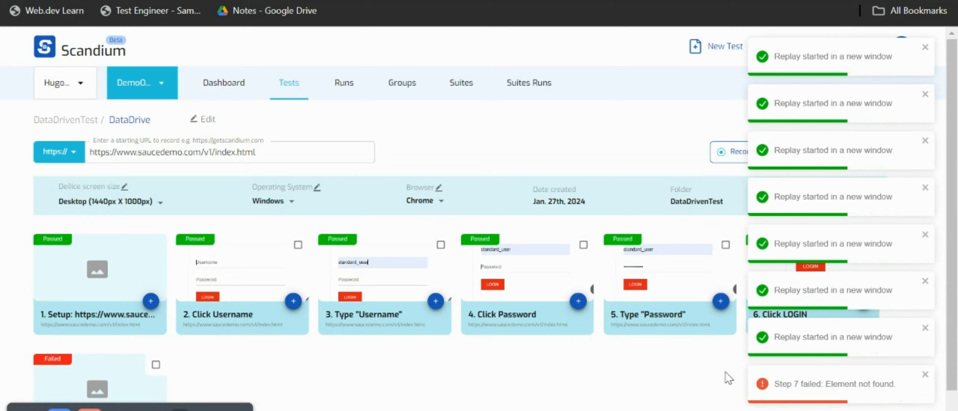
click(926, 377)
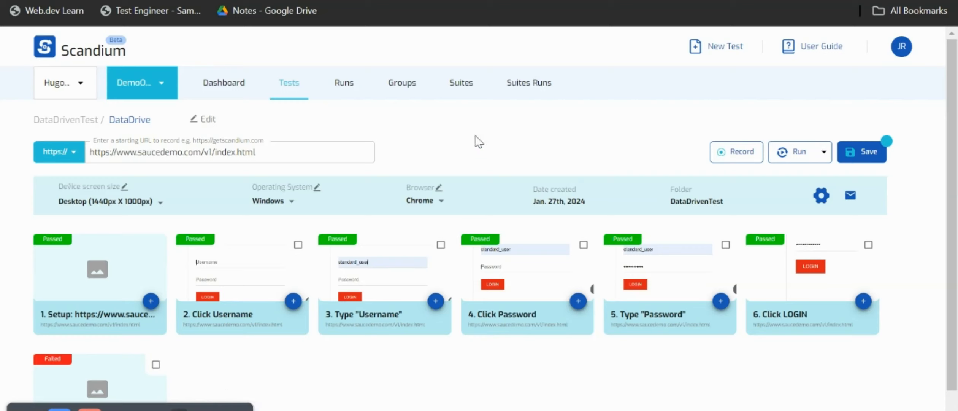
click(842, 157)
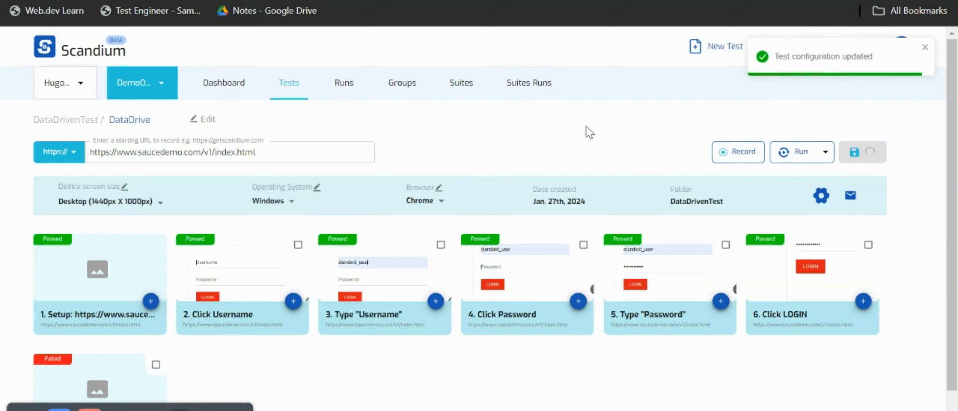
Open the DataDrive local run in the suite runs to examine the result for each data row.
click(528, 87)
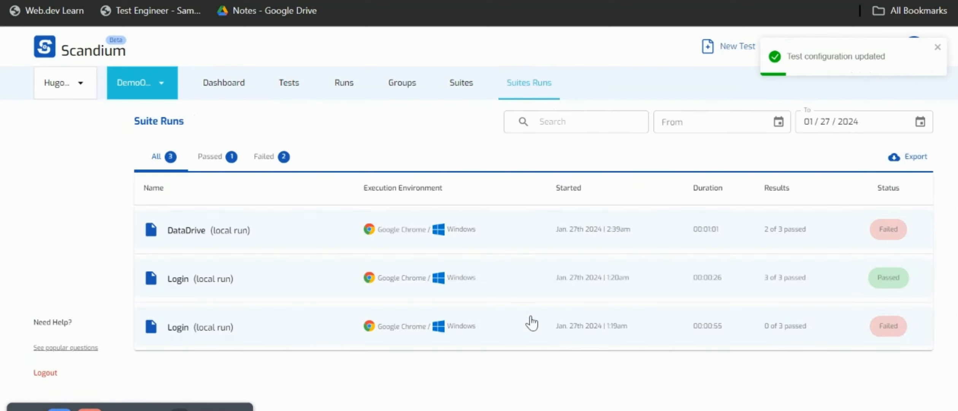
click(306, 231)
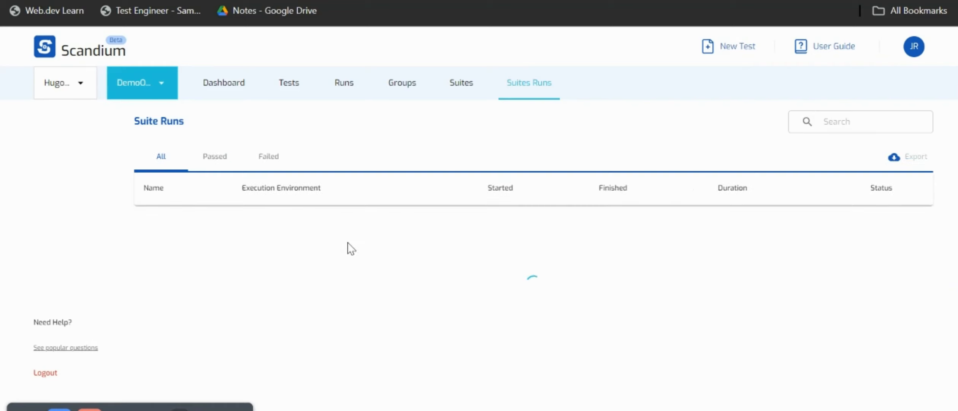